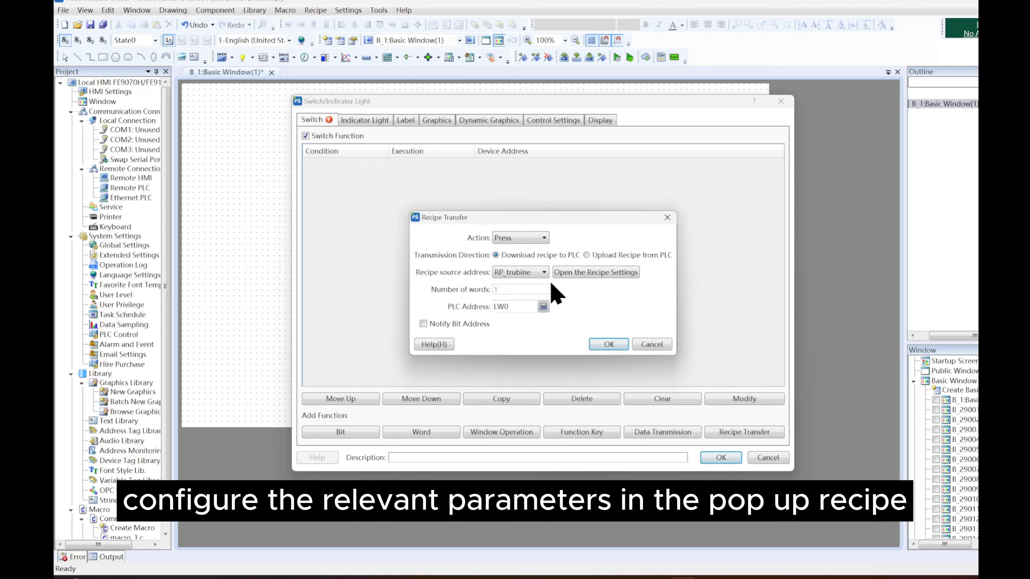
Step: Open the settings of the recipe used as transfer source and rename the recipe to turbine
{"action": "left_click", "coordinate": [565, 273]}
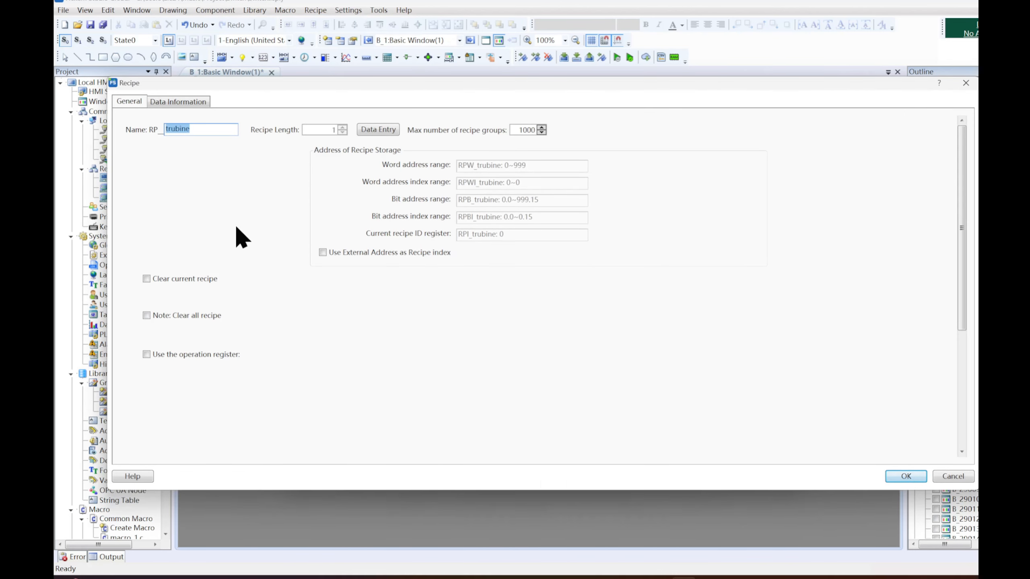
{"action": "left_click", "coordinate": [203, 158]}
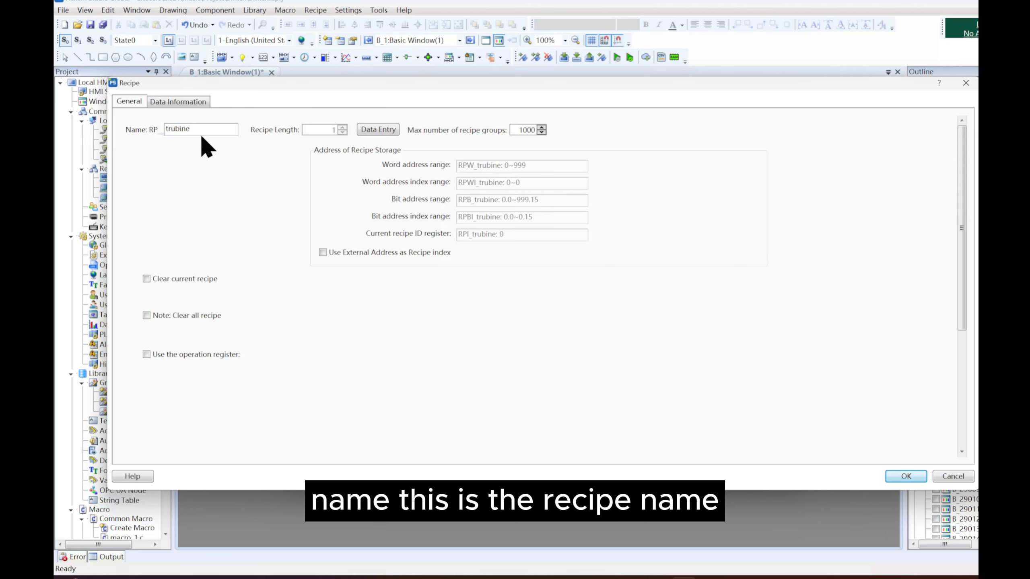
{"action": "double_click", "coordinate": [174, 129]}
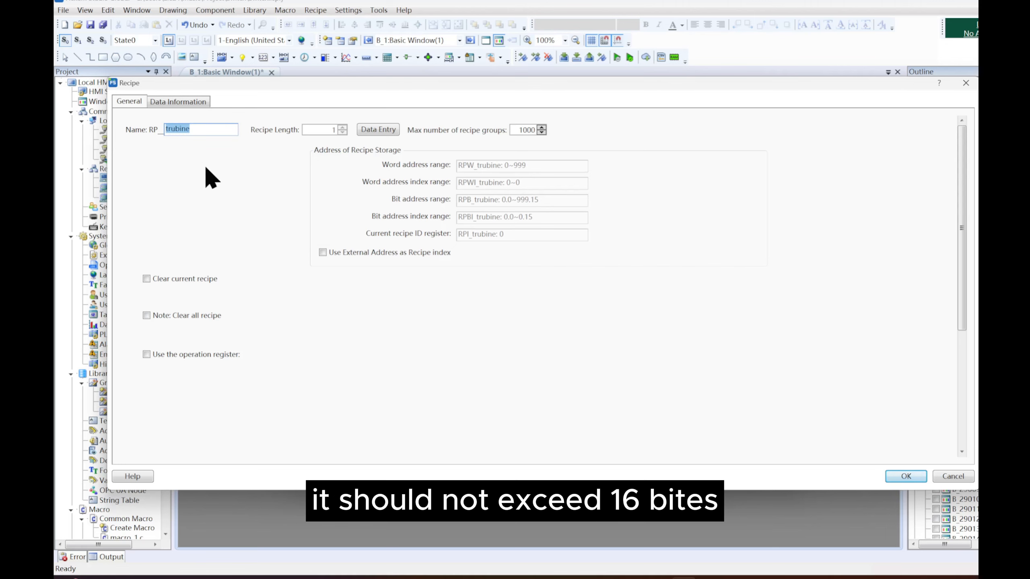
{"action": "type", "text": "turbine"}
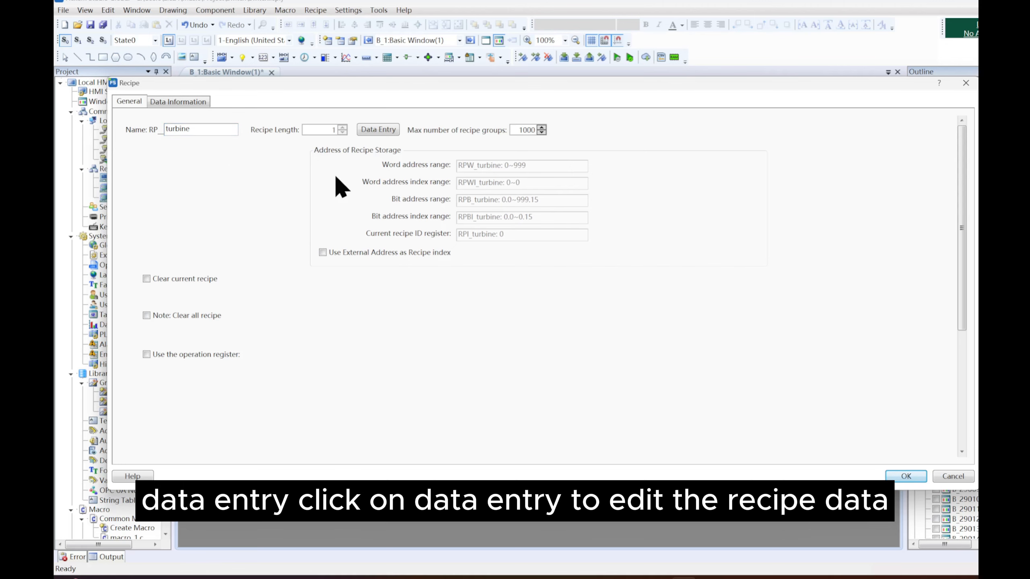
Step: Examine the turbine recipe's data entry table and return to its general settings
{"action": "left_click", "coordinate": [371, 130]}
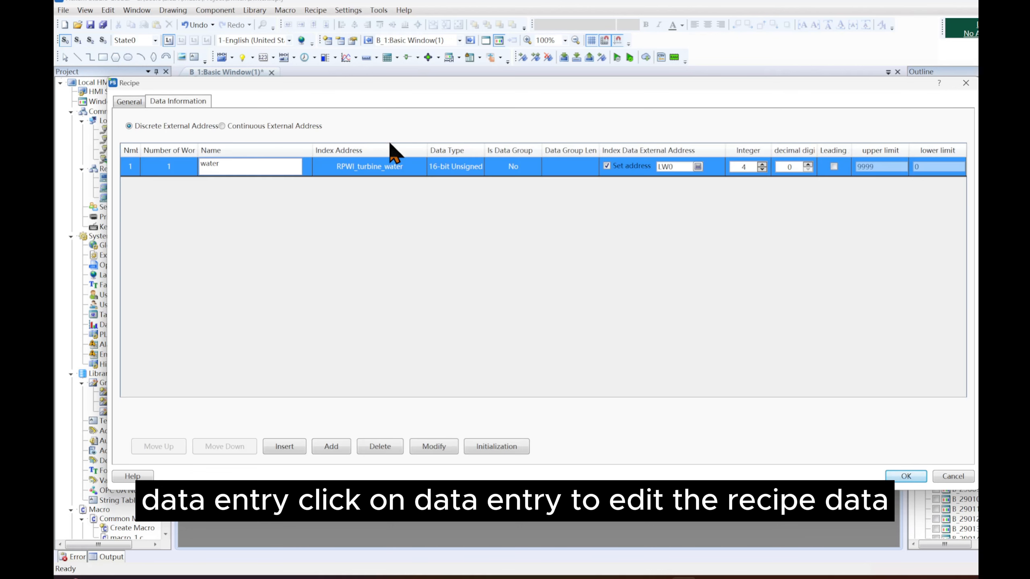
{"action": "left_click", "coordinate": [479, 199]}
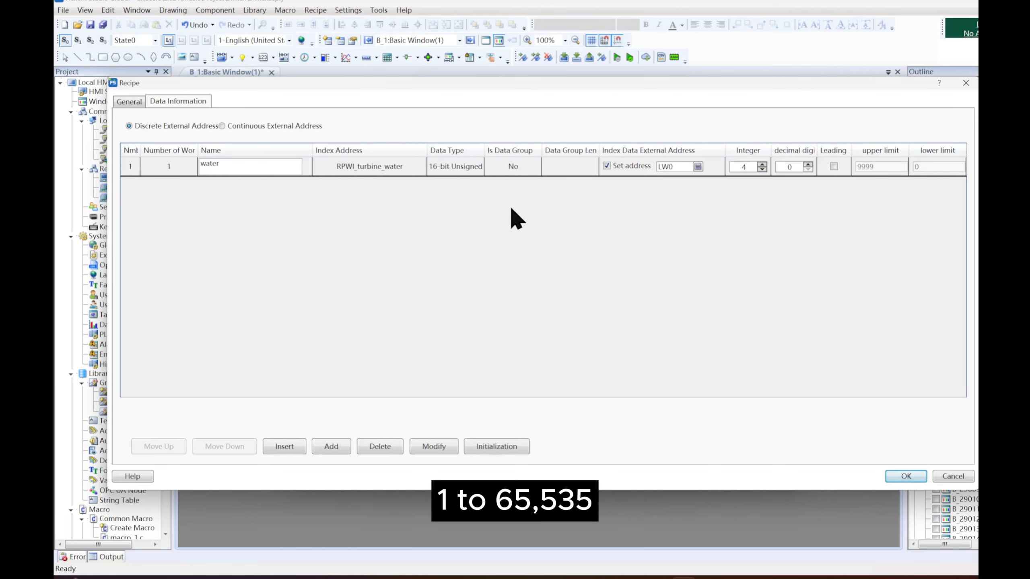
{"action": "left_click", "coordinate": [128, 101]}
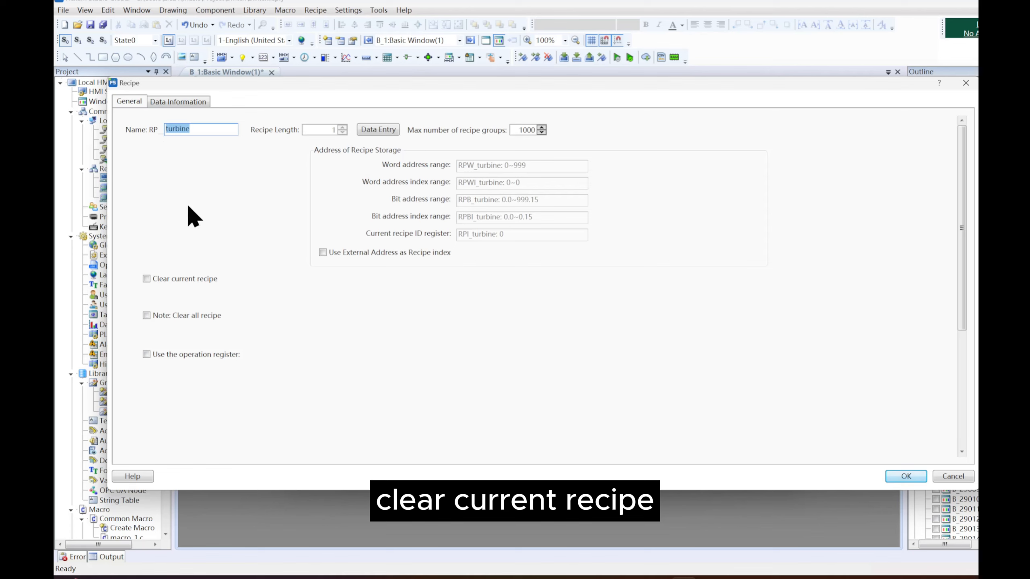
Step: Enable the Clear current recipe and Clear all recipe options, dismissing the bit address input for each
{"action": "left_click", "coordinate": [154, 279]}
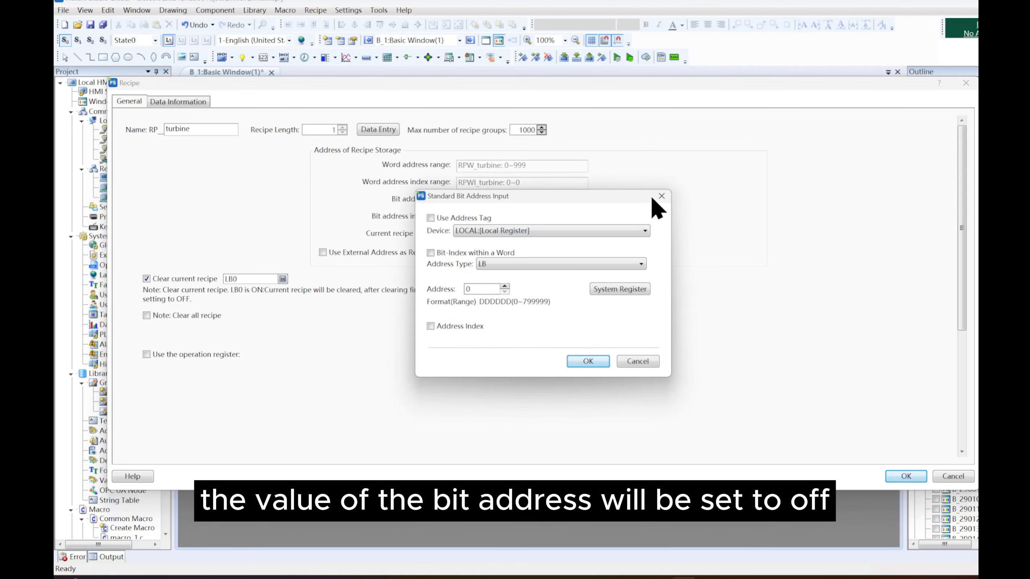
{"action": "left_click", "coordinate": [659, 199]}
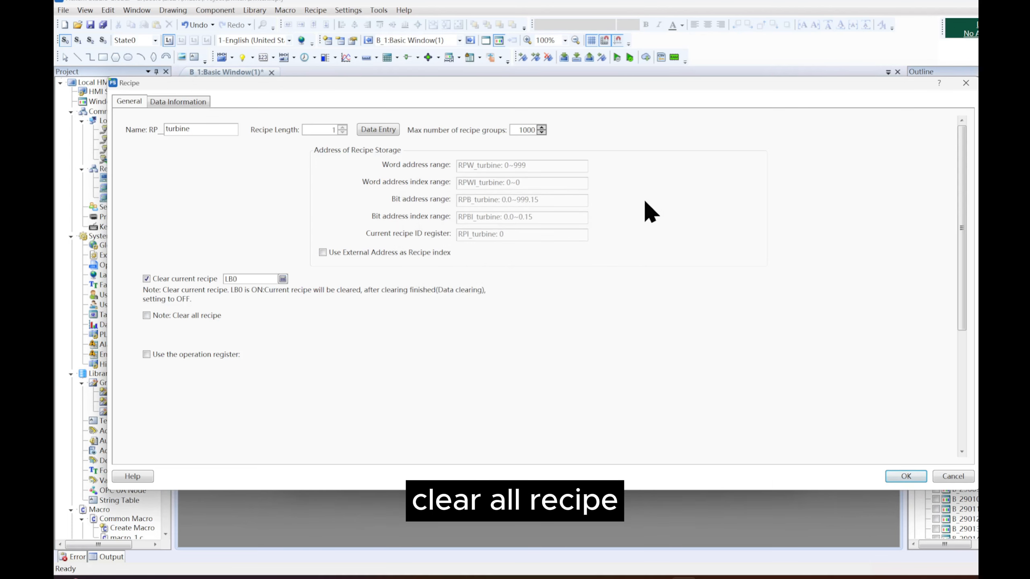
{"action": "left_click", "coordinate": [146, 315]}
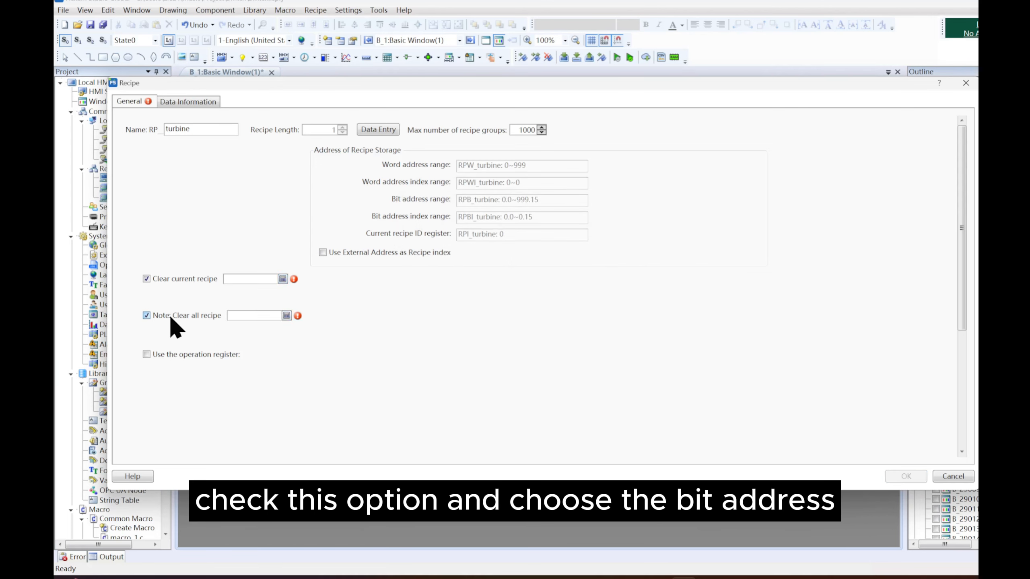
{"action": "left_click", "coordinate": [287, 315]}
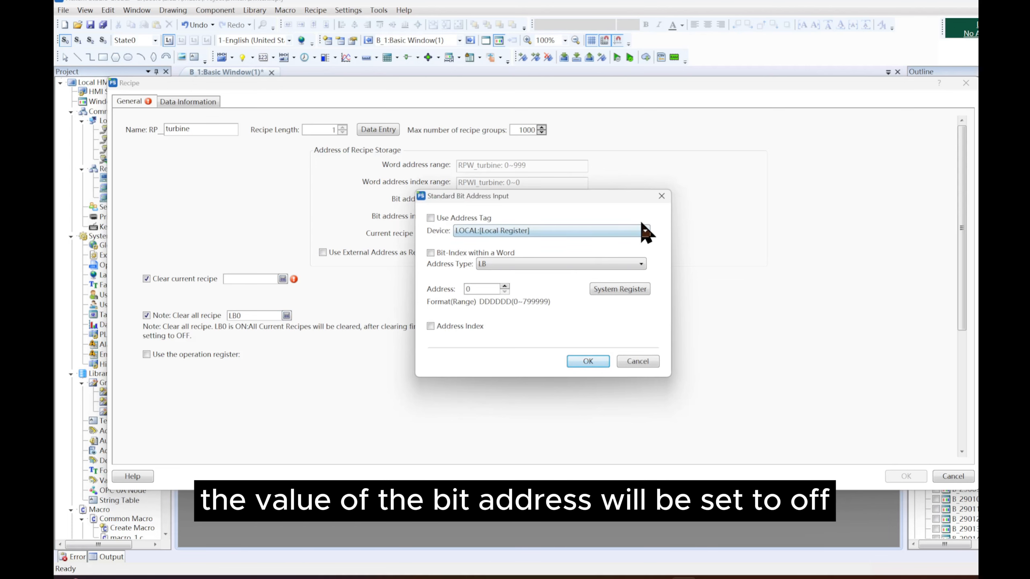
{"action": "left_click", "coordinate": [665, 199]}
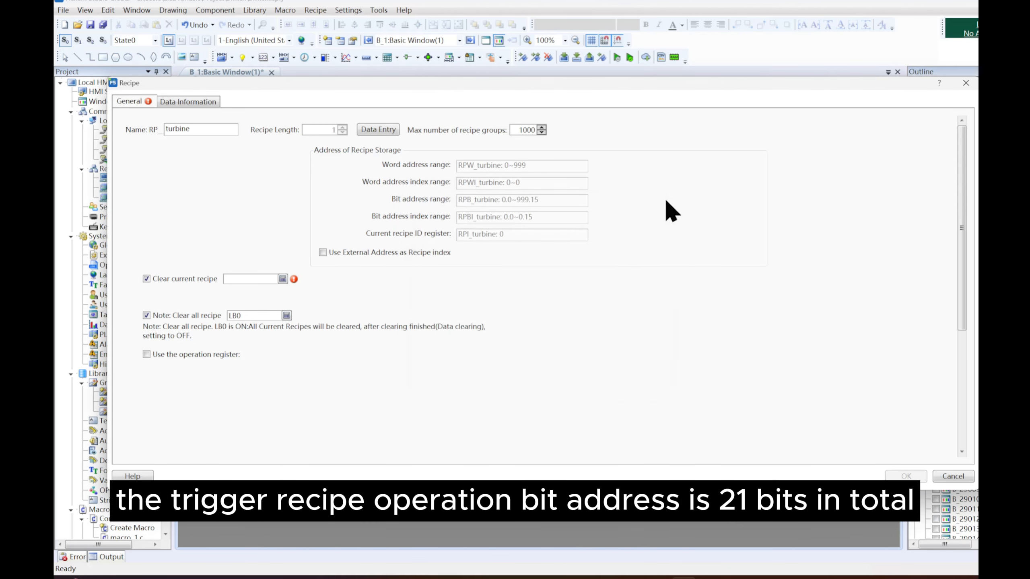
Step: Enable the recipe's operation register and review the descriptions of its operation bits
{"action": "scroll", "coordinate": [608, 228], "scroll_direction": "down", "scroll_amount": 3}
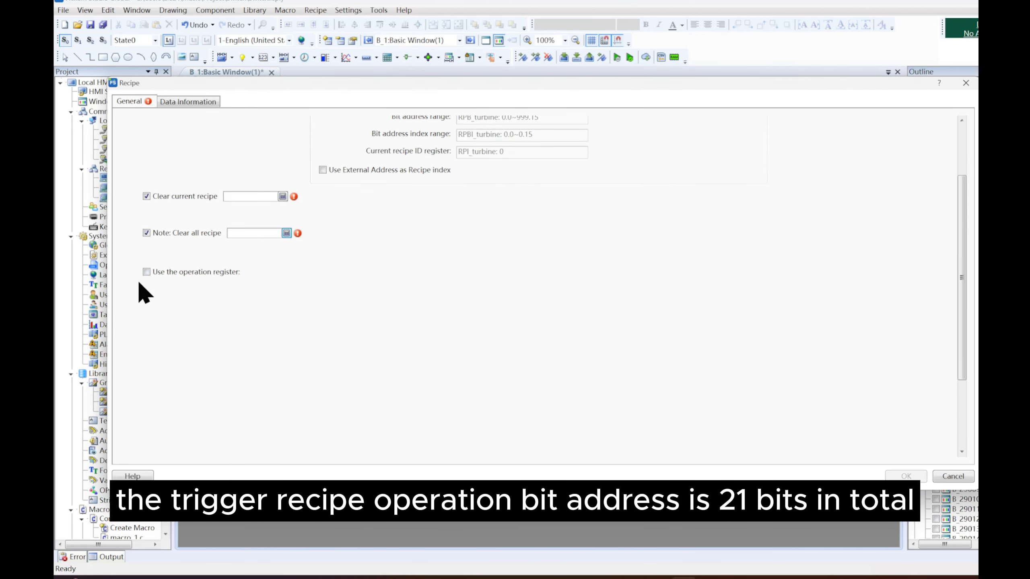
{"action": "left_click", "coordinate": [146, 272]}
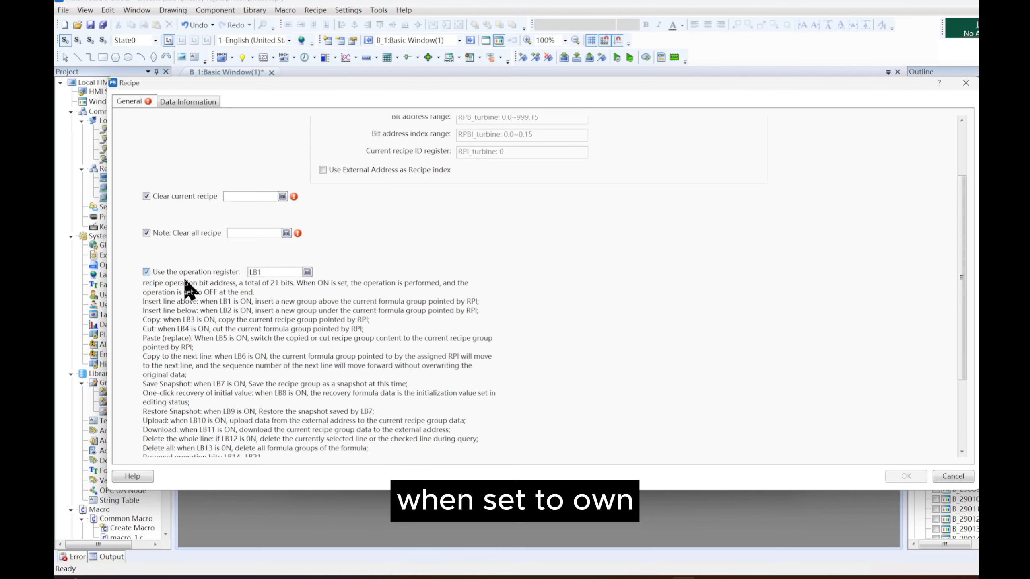
{"action": "scroll", "coordinate": [420, 266], "scroll_direction": "down", "scroll_amount": 2}
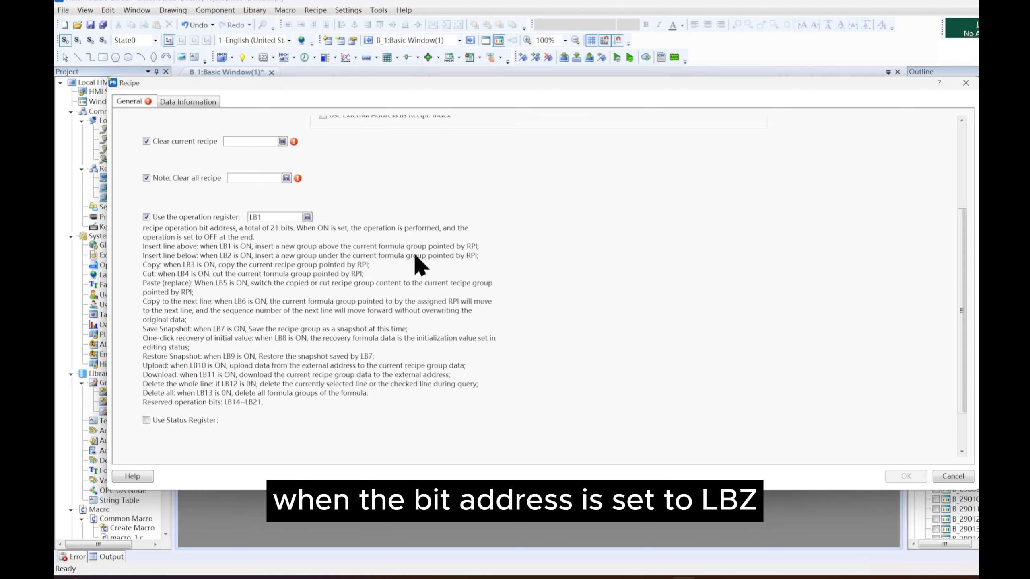
{"action": "scroll", "coordinate": [415, 256], "scroll_direction": "down", "scroll_amount": 2}
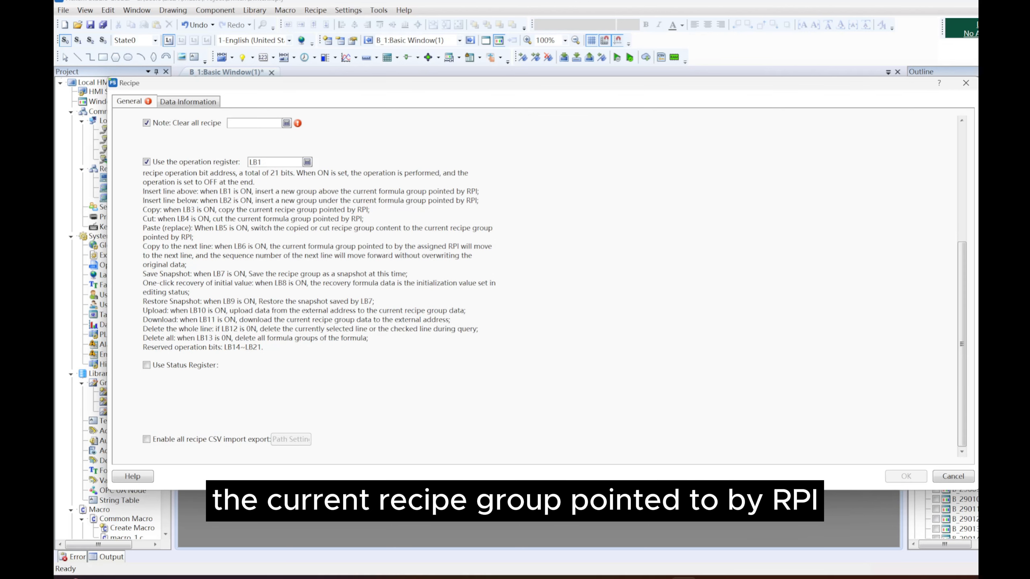
Step: Try raising the operation register's LB address step by step to 27, discard the change and disable the operation register
{"action": "left_click", "coordinate": [308, 161]}
{"action": "left_click", "coordinate": [582, 230]}
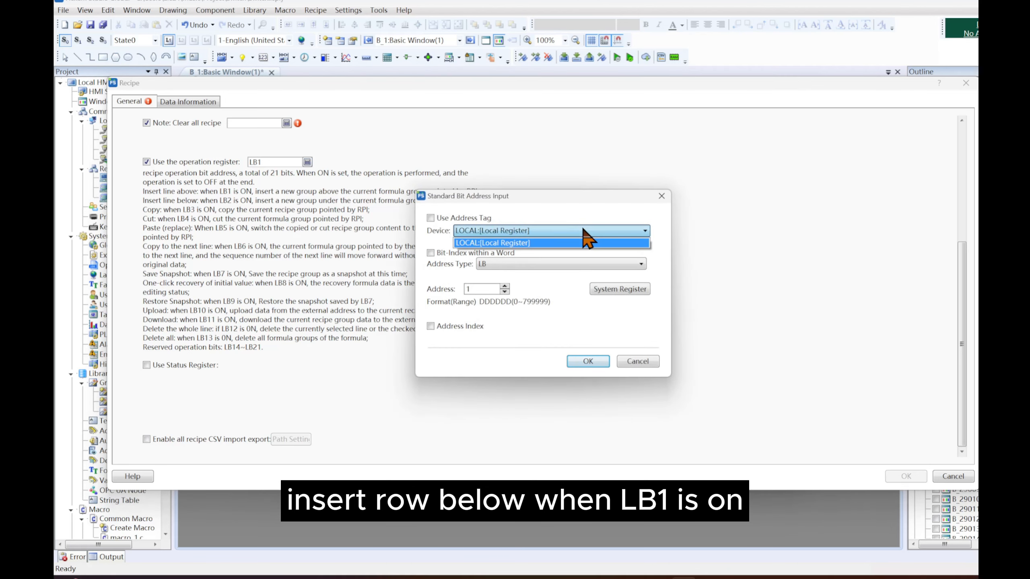
{"action": "left_click", "coordinate": [582, 231]}
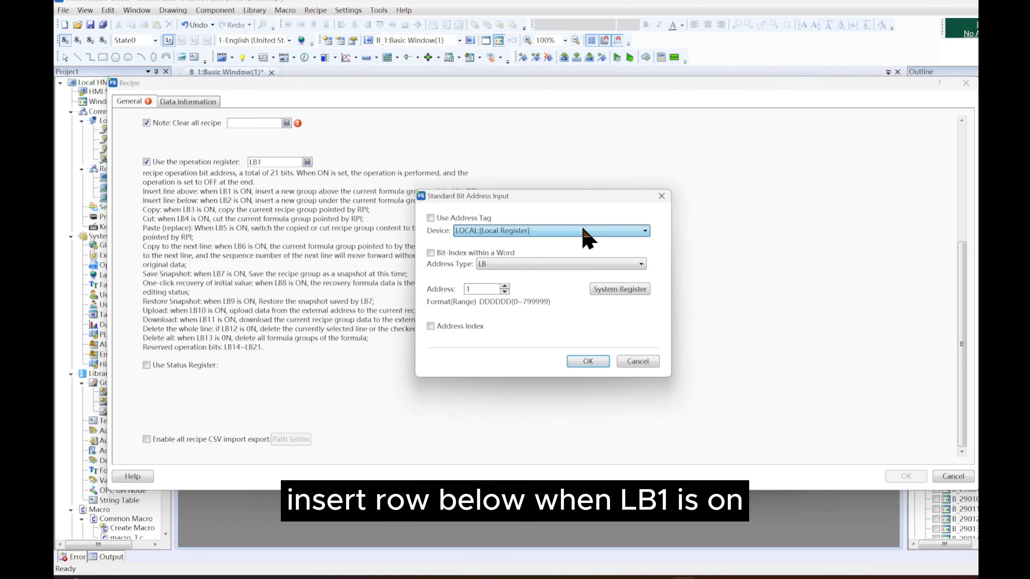
{"action": "left_click", "coordinate": [505, 286]}
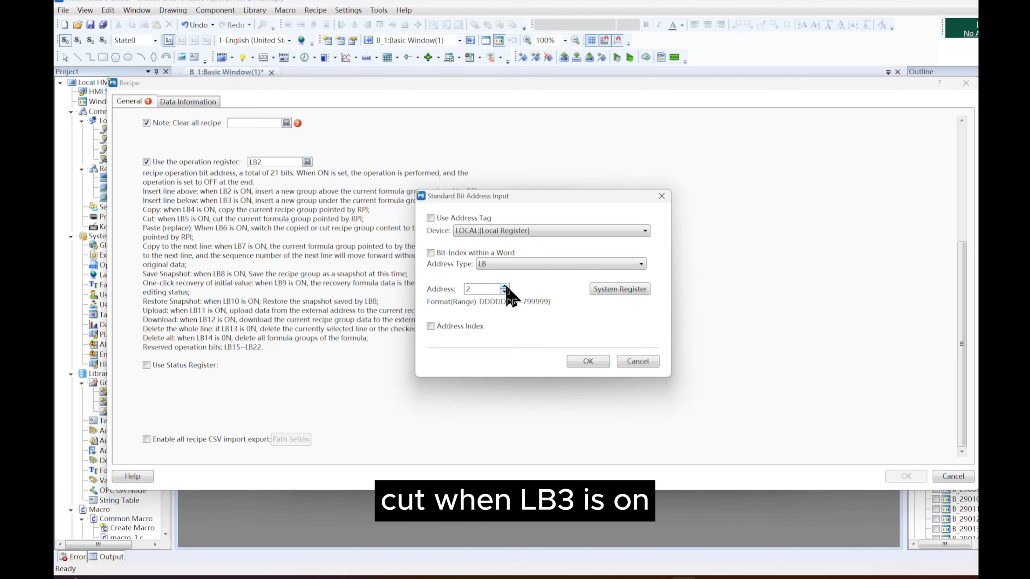
{"action": "left_click", "coordinate": [505, 286]}
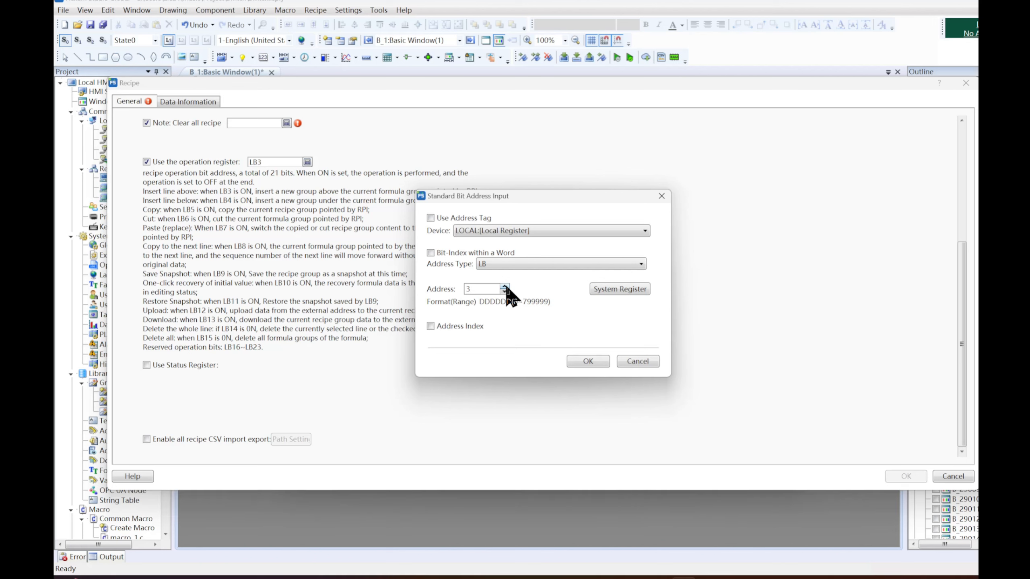
{"action": "left_click", "coordinate": [505, 286]}
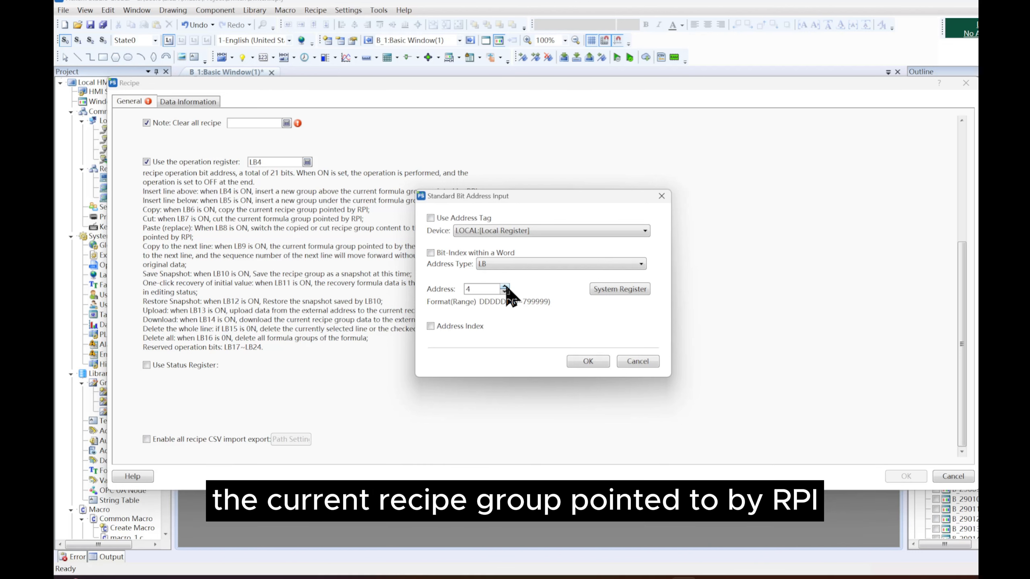
{"action": "left_click", "coordinate": [505, 287]}
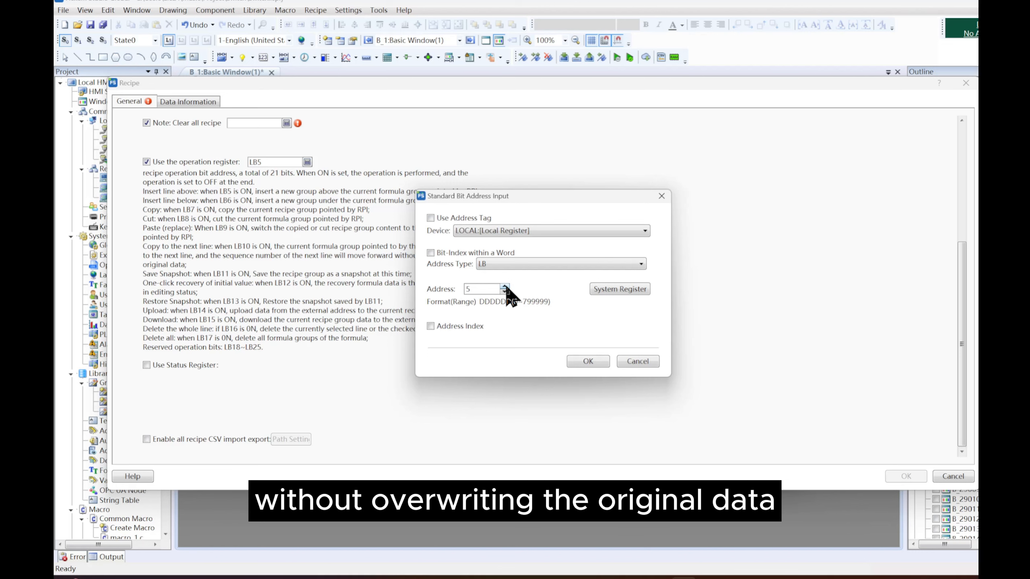
{"action": "left_click", "coordinate": [505, 286]}
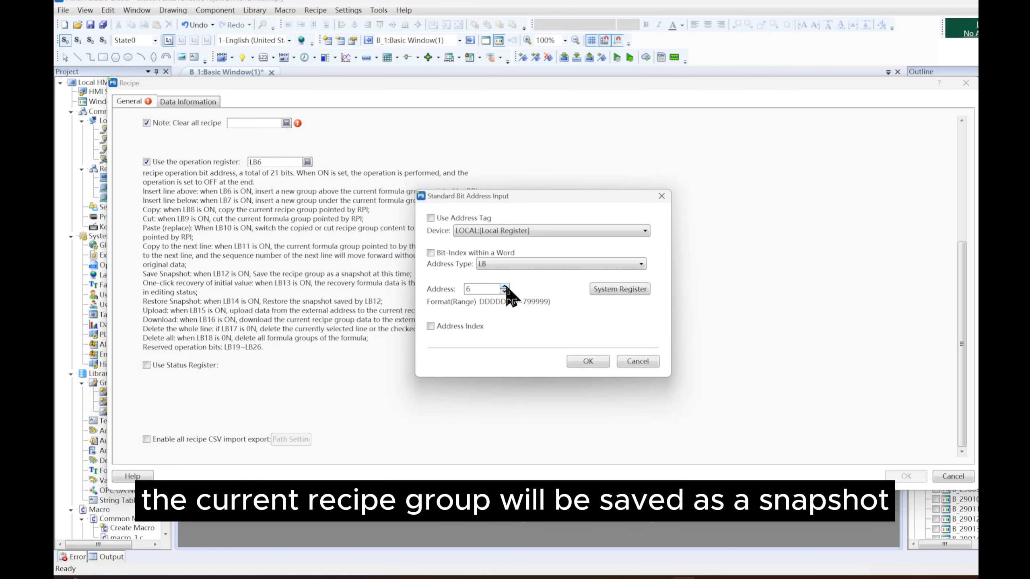
{"action": "left_click", "coordinate": [505, 287]}
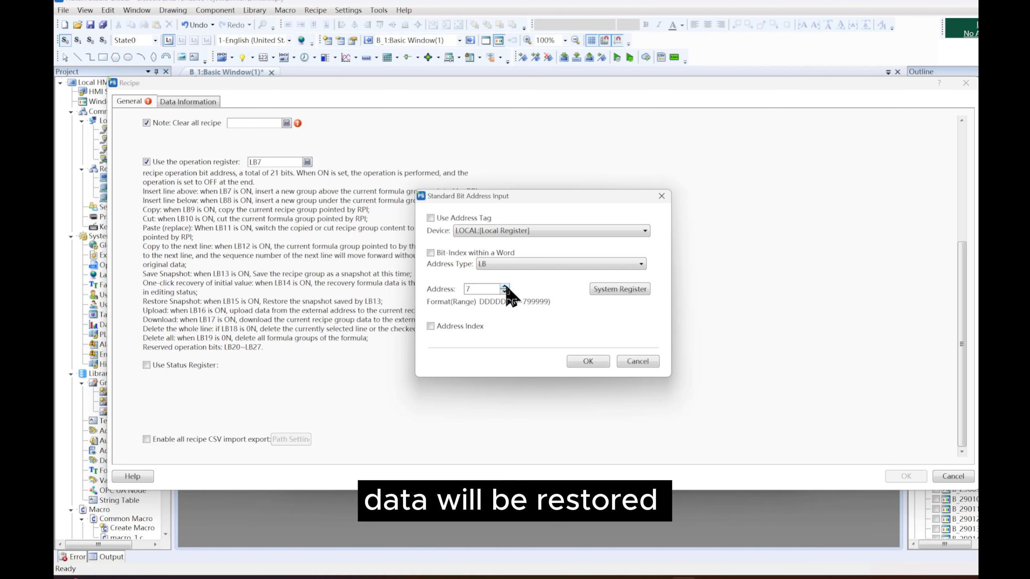
{"action": "left_click", "coordinate": [505, 286]}
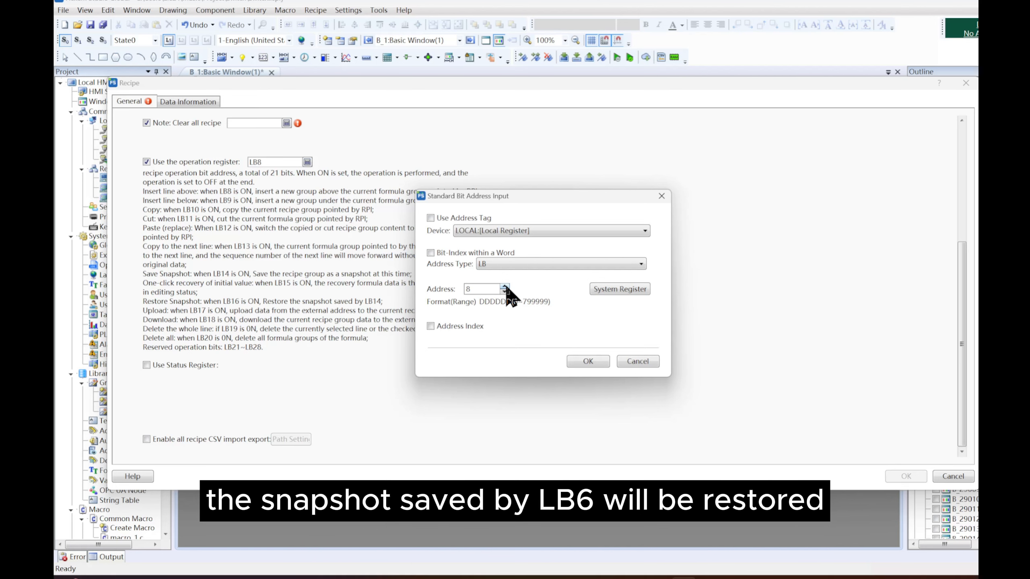
{"action": "left_click", "coordinate": [505, 287]}
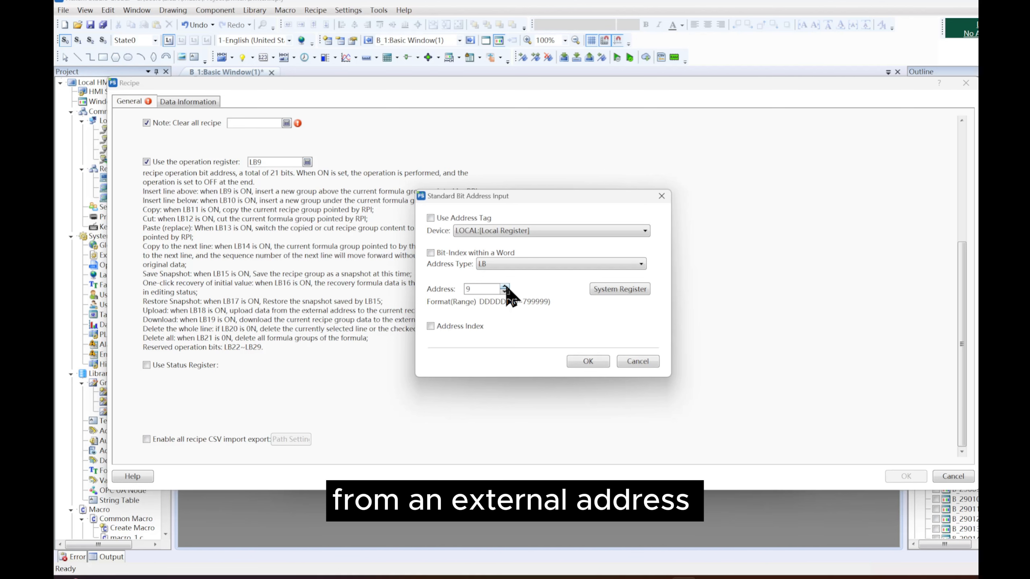
{"action": "left_click", "coordinate": [504, 287]}
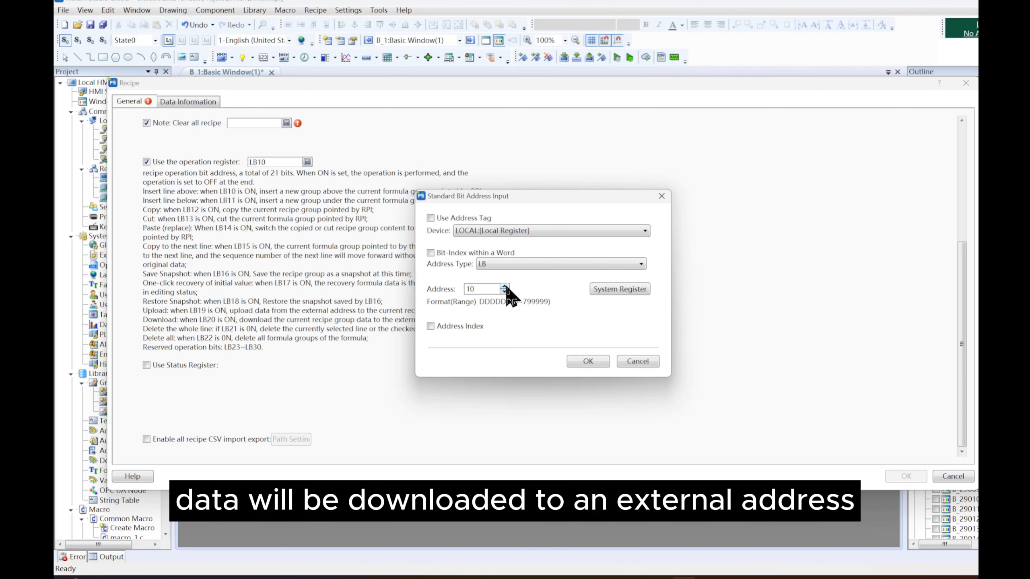
{"action": "left_click", "coordinate": [505, 286]}
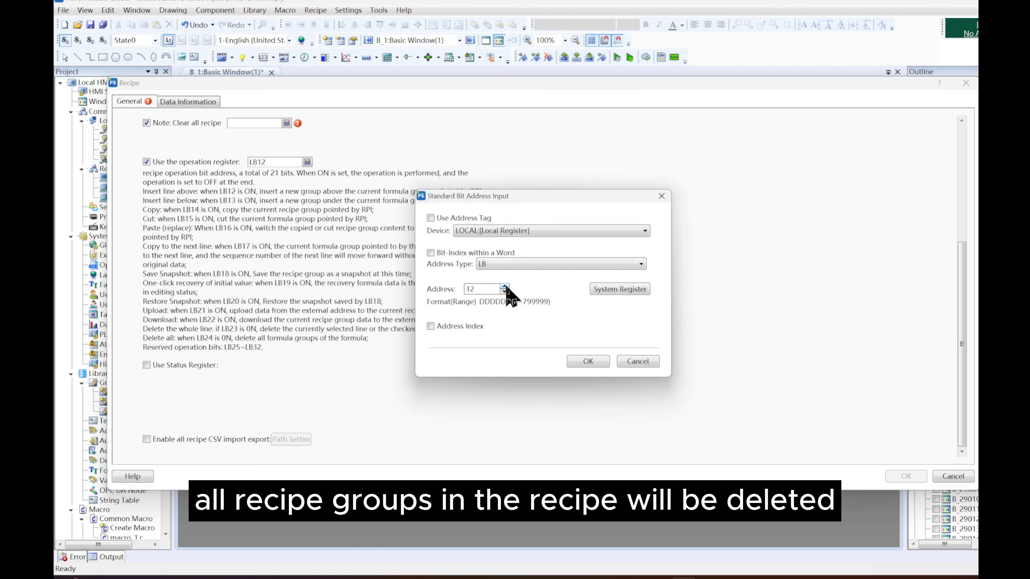
{"action": "left_click", "coordinate": [506, 286]}
{"action": "left_click", "coordinate": [506, 287]}
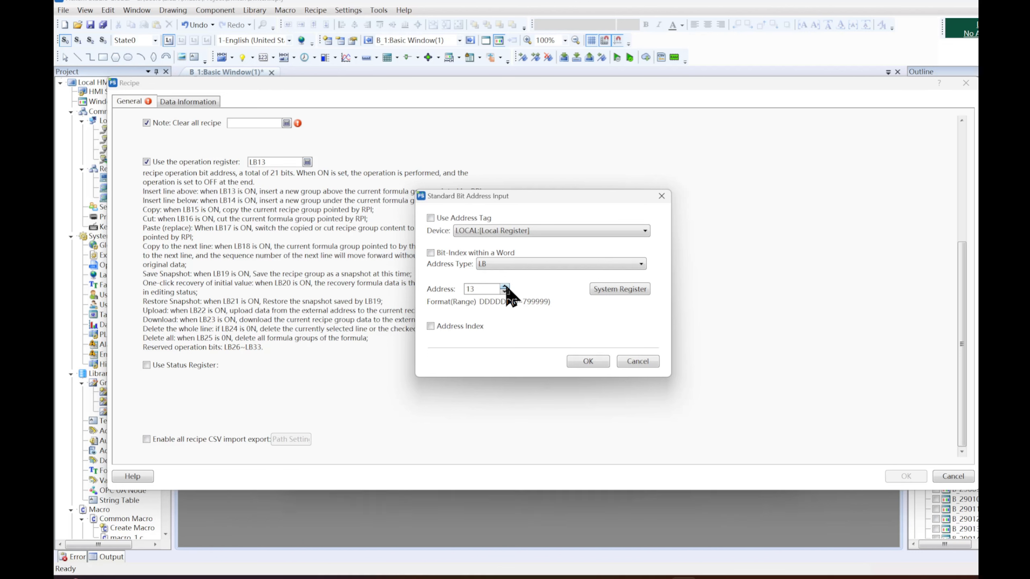
{"action": "left_click", "coordinate": [506, 287]}
{"action": "left_click", "coordinate": [506, 287]}
{"action": "left_click", "coordinate": [506, 287]}
{"action": "left_click", "coordinate": [506, 287]}
{"action": "left_click", "coordinate": [505, 286]}
{"action": "left_click", "coordinate": [505, 287]}
{"action": "left_click", "coordinate": [505, 287]}
{"action": "left_click", "coordinate": [505, 286]}
{"action": "left_click", "coordinate": [505, 286]}
{"action": "left_click", "coordinate": [505, 286]}
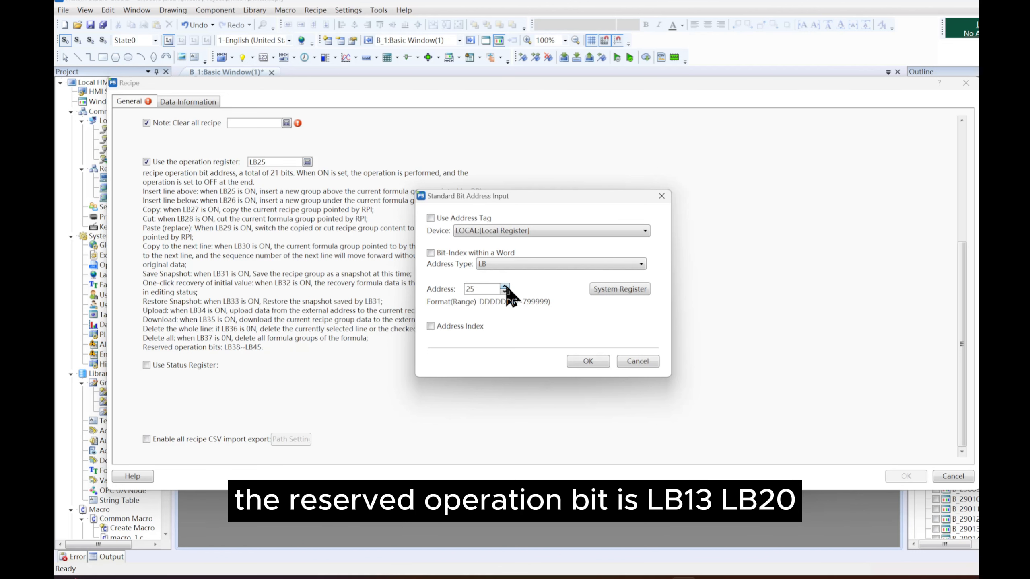
{"action": "left_click", "coordinate": [505, 286]}
{"action": "left_click", "coordinate": [506, 286]}
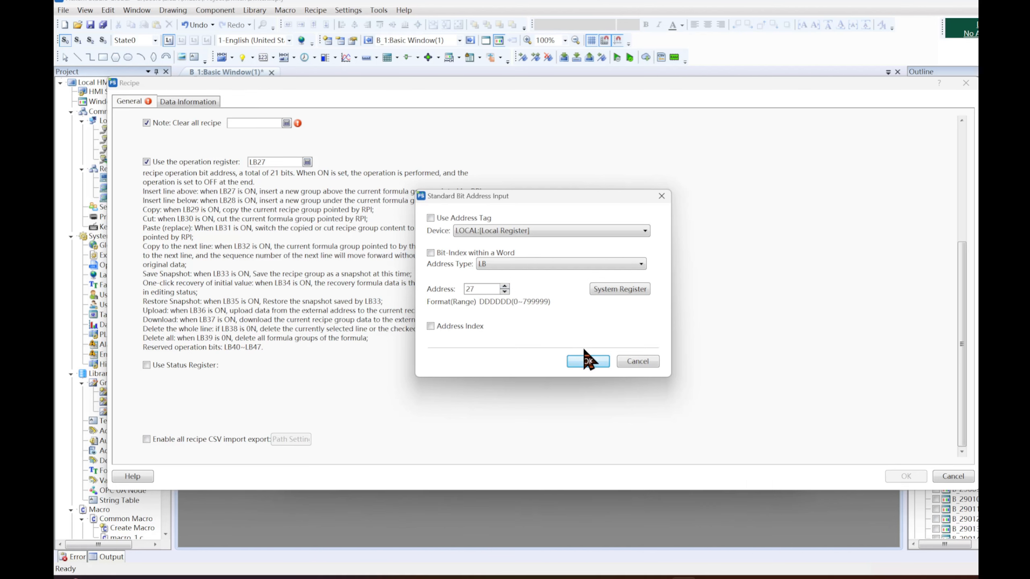
{"action": "left_click", "coordinate": [661, 195]}
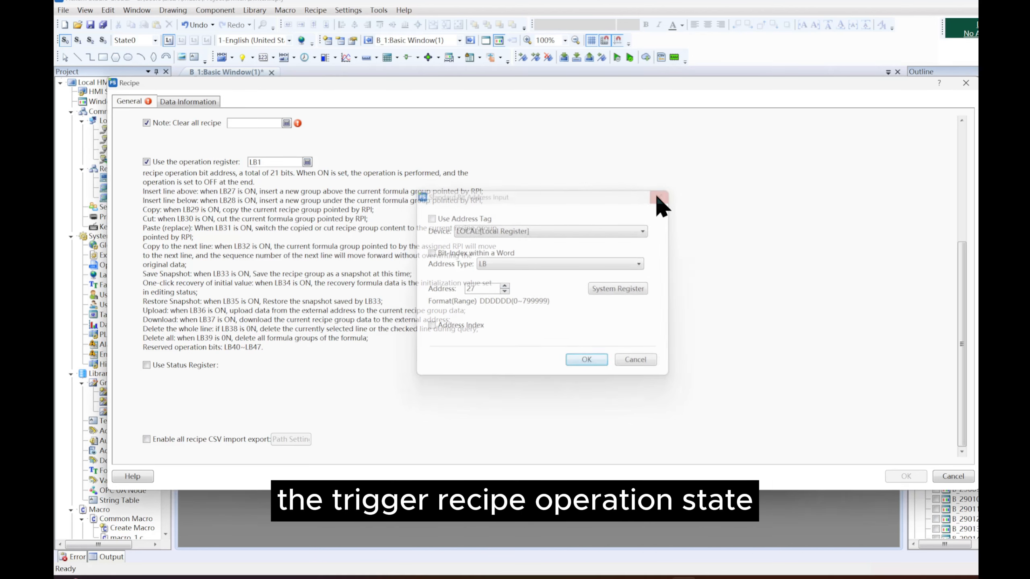
{"action": "left_click", "coordinate": [147, 162]}
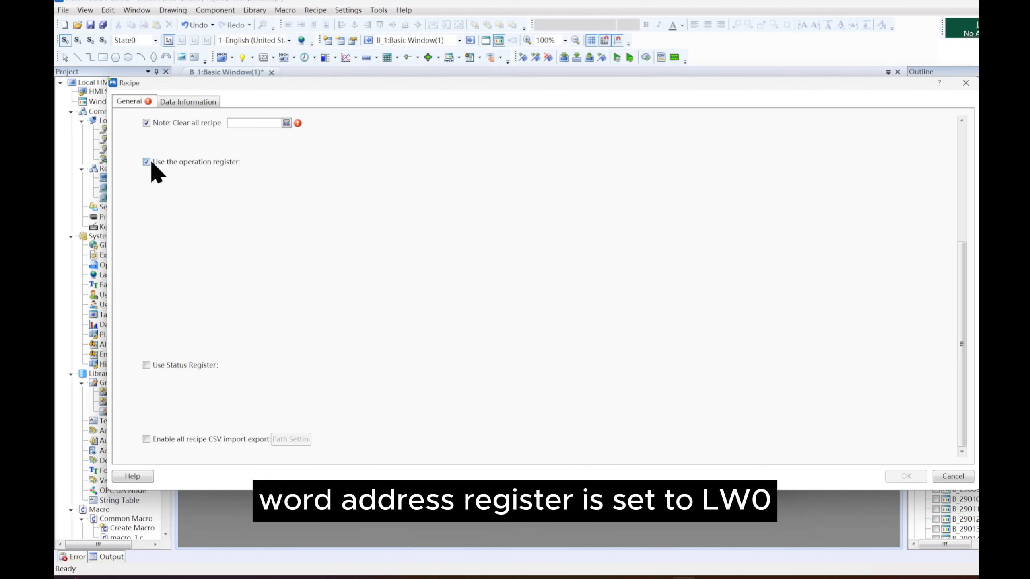
Step: Enable the recipe's status register and try raising its LW address step by step to 9, dismissing the address input
{"action": "left_click", "coordinate": [147, 366]}
{"action": "left_click", "coordinate": [281, 365]}
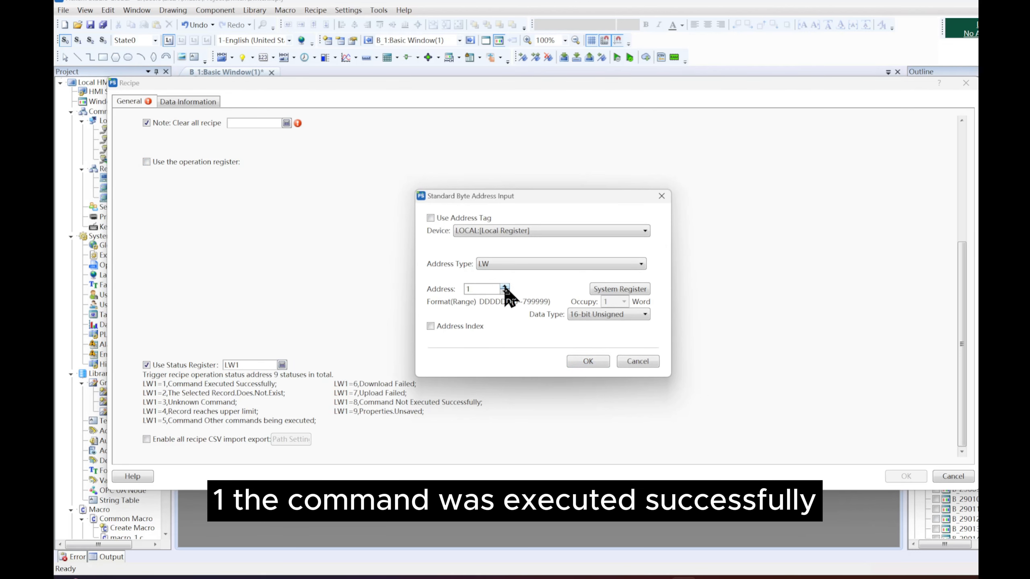
{"action": "left_click", "coordinate": [505, 287]}
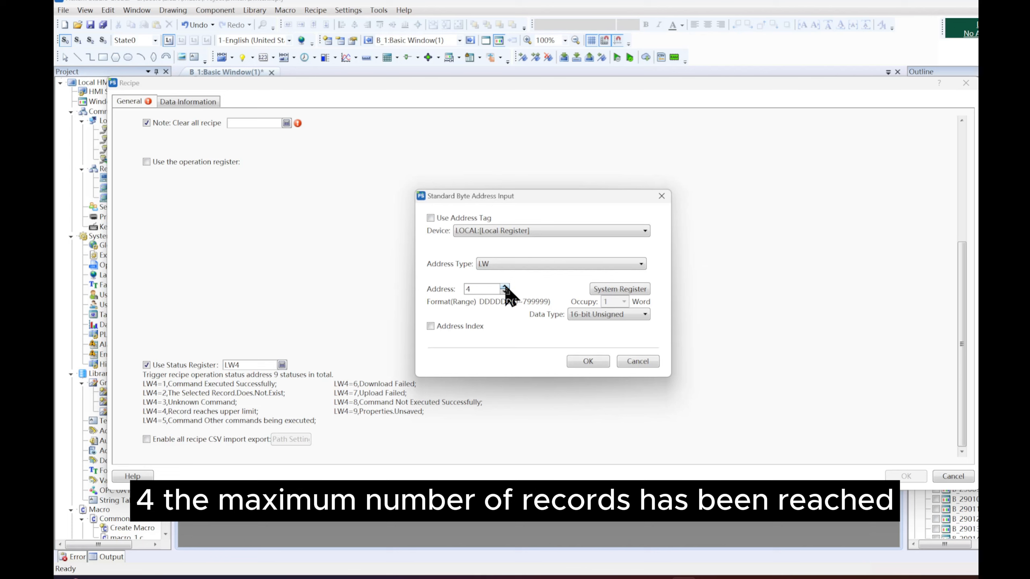
{"action": "left_click", "coordinate": [505, 286]}
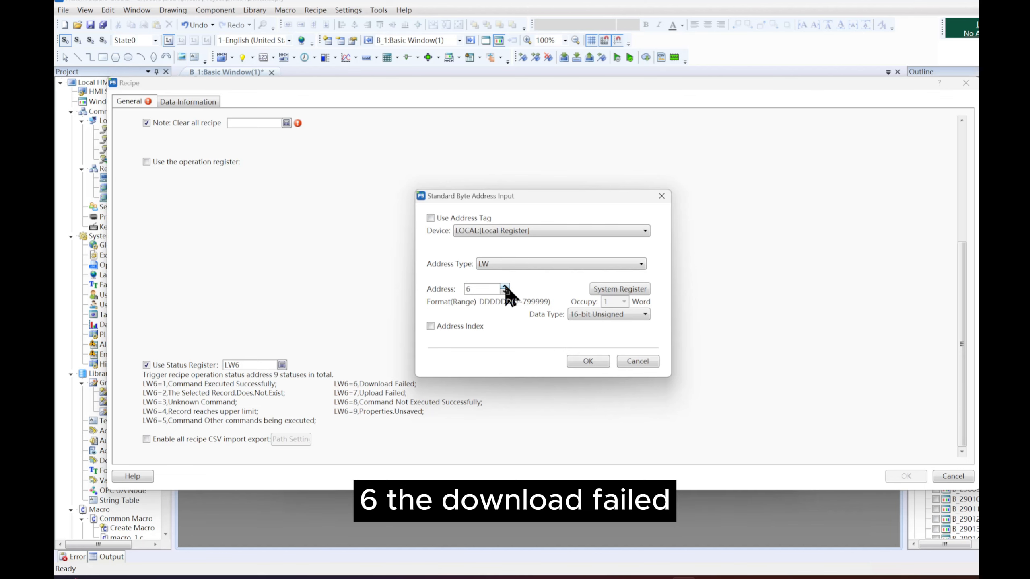
{"action": "left_click", "coordinate": [505, 287]}
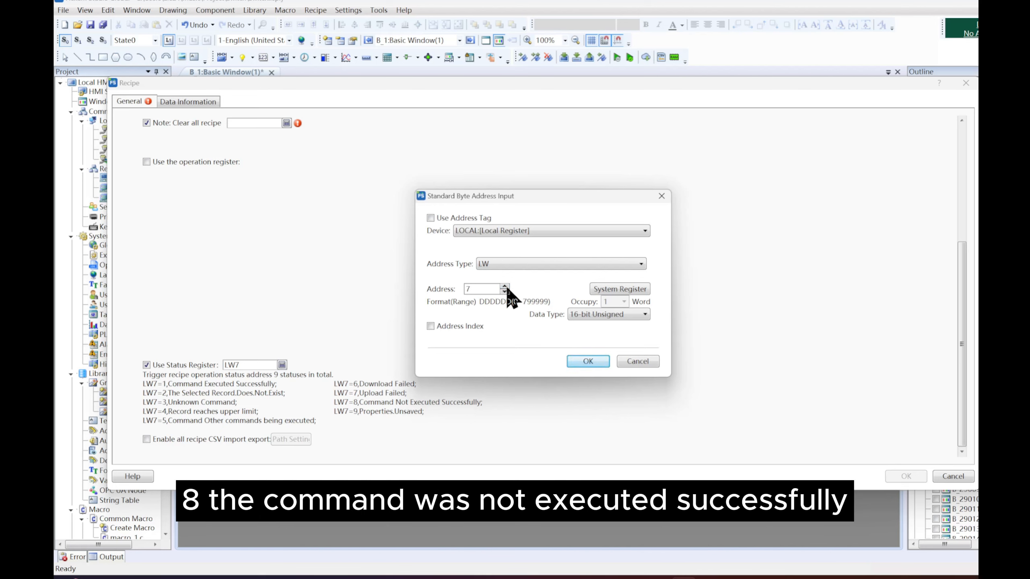
{"action": "left_click", "coordinate": [504, 287]}
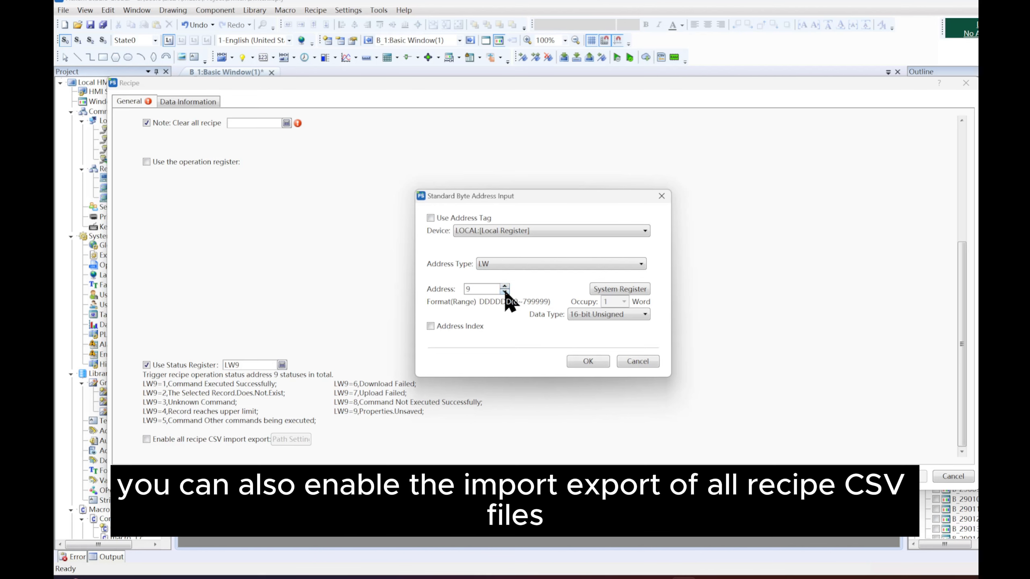
{"action": "left_click", "coordinate": [652, 361]}
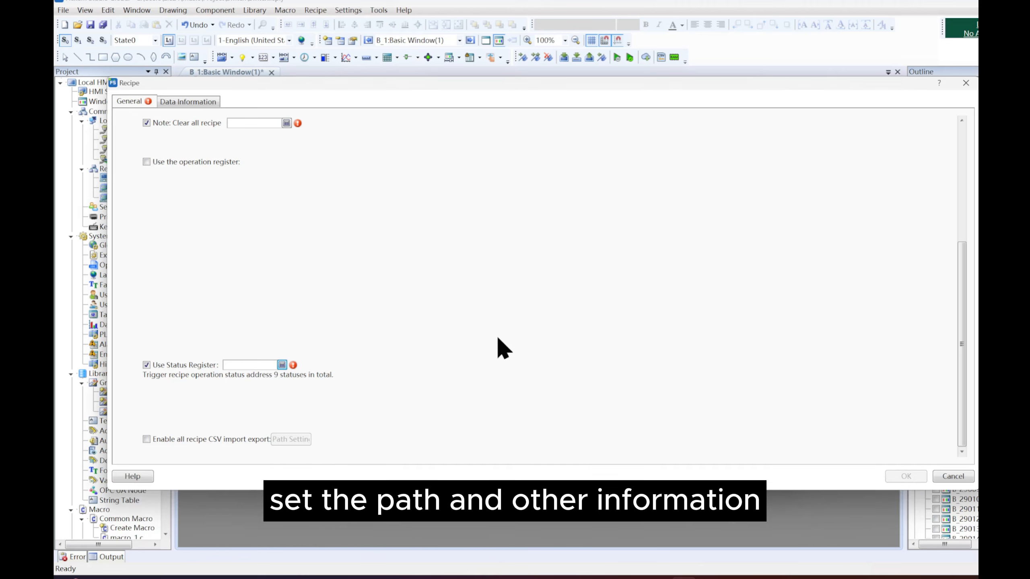
Step: Enable CSV import and export for all recipes, try the Export CSV and Import CSV path options, and close the path settings
{"action": "left_click", "coordinate": [146, 440]}
{"action": "left_click", "coordinate": [295, 441]}
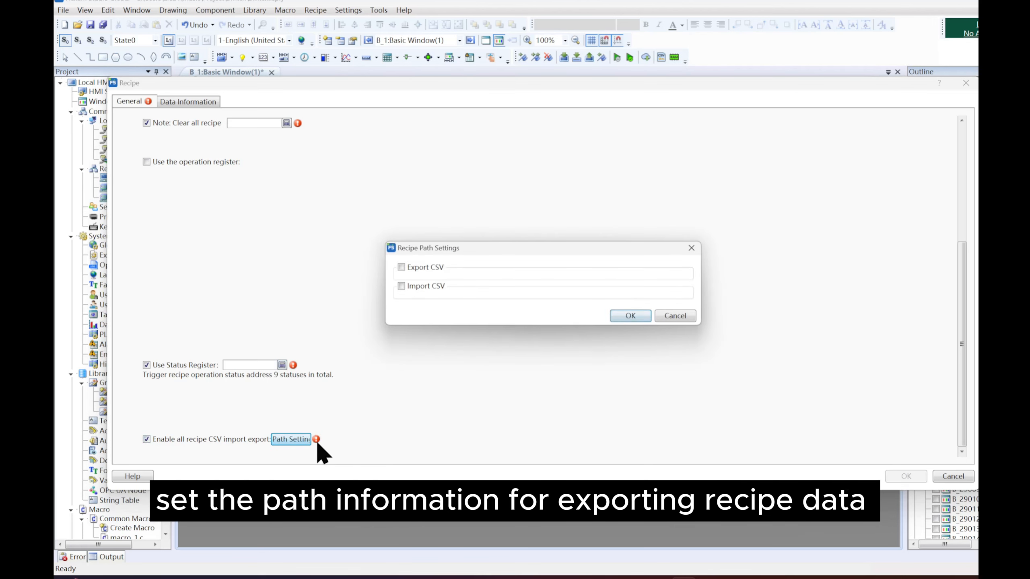
{"action": "left_click", "coordinate": [401, 267]}
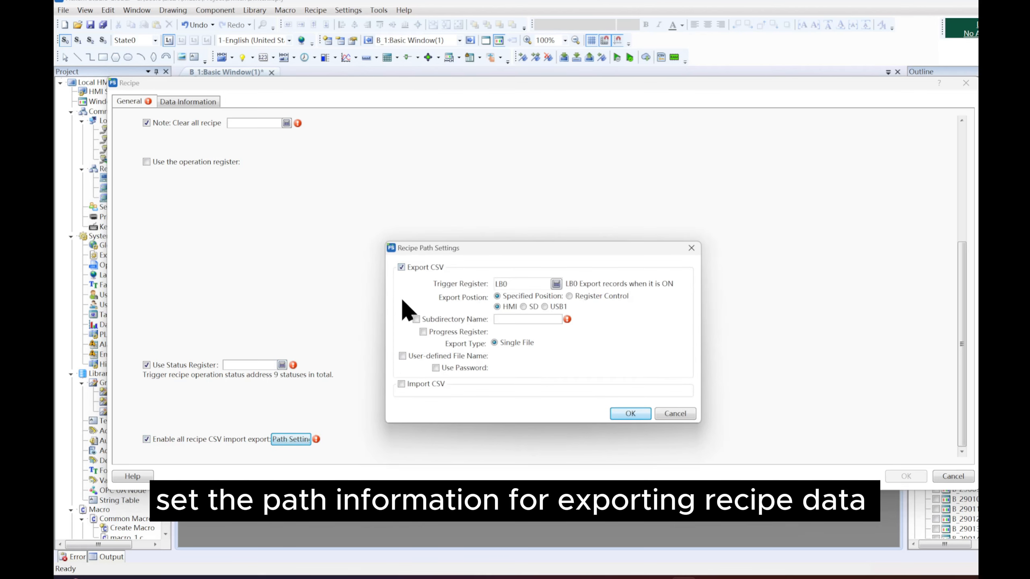
{"action": "left_click", "coordinate": [402, 384]}
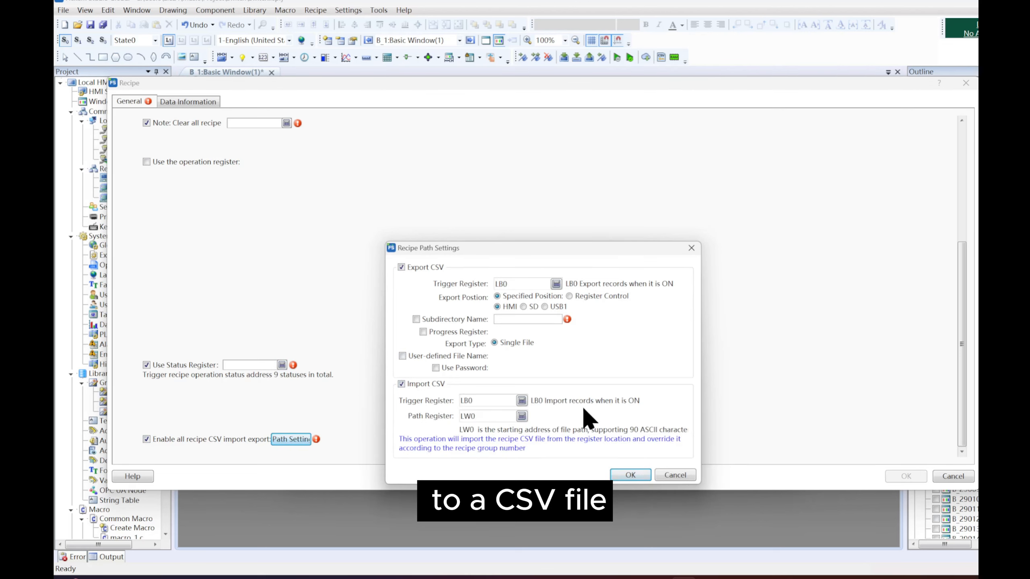
{"action": "left_click", "coordinate": [690, 251]}
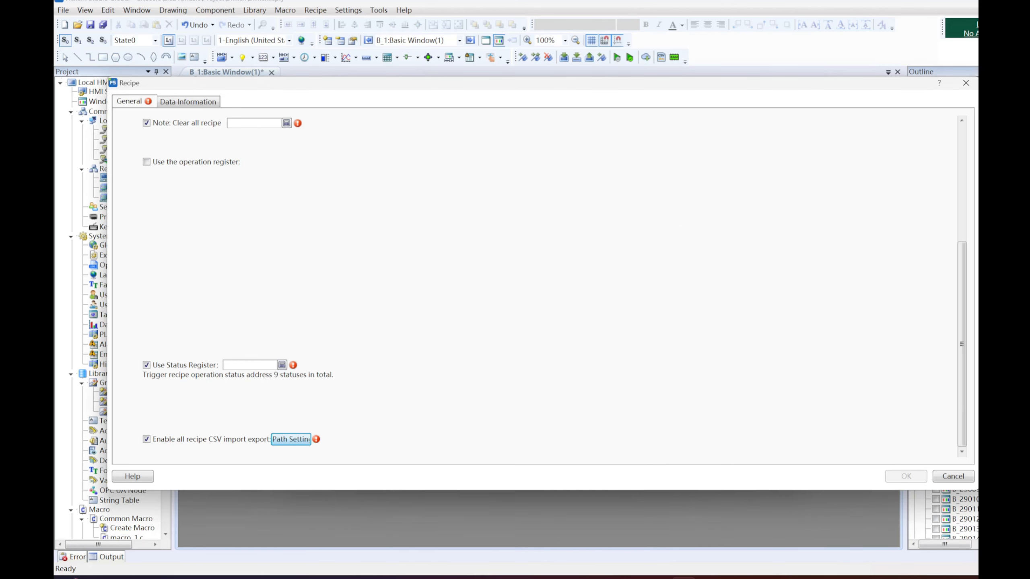
Step: Add a data entry named Earth to the turbine recipe and review its data type choices, keeping 16-bit Unsigned
{"action": "left_click", "coordinate": [188, 102]}
{"action": "left_click", "coordinate": [330, 446]}
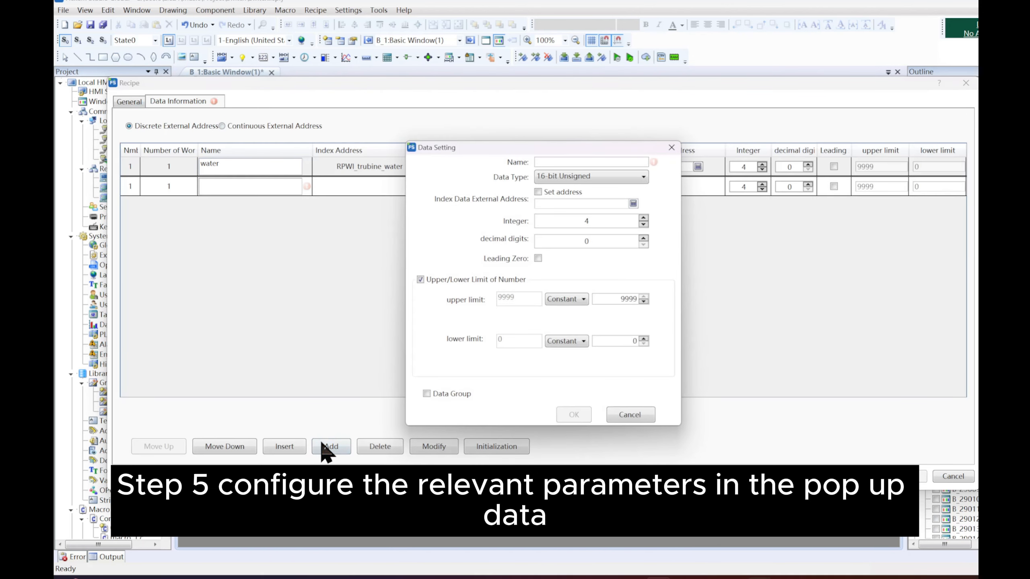
{"action": "left_click", "coordinate": [575, 163]}
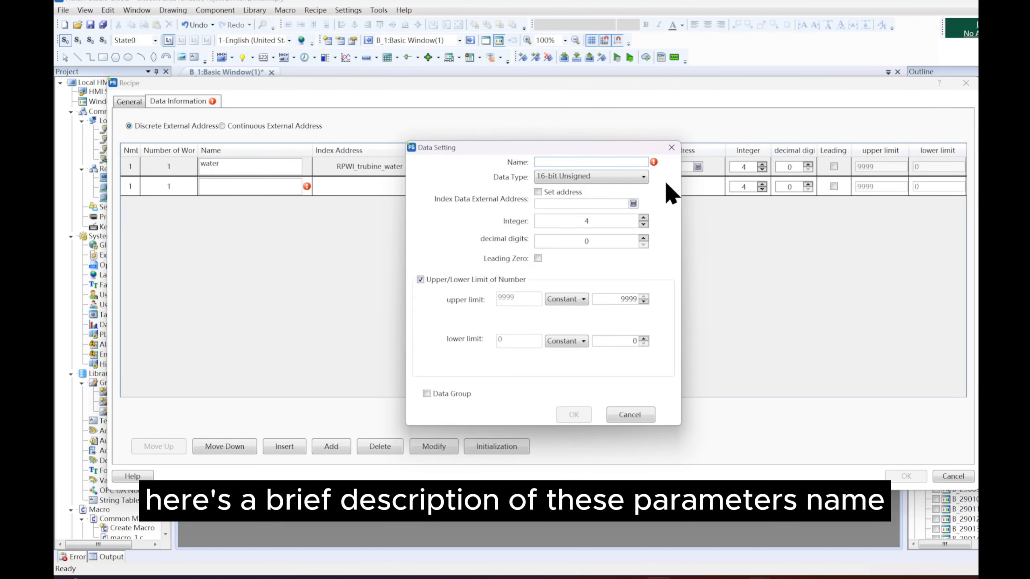
{"action": "type", "text": "Earth"}
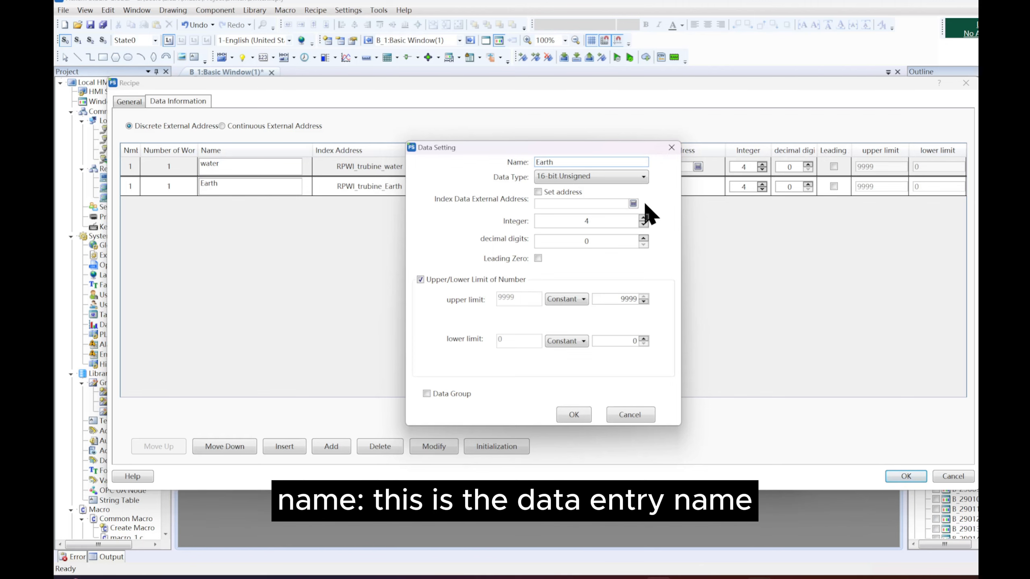
{"action": "left_click", "coordinate": [646, 180]}
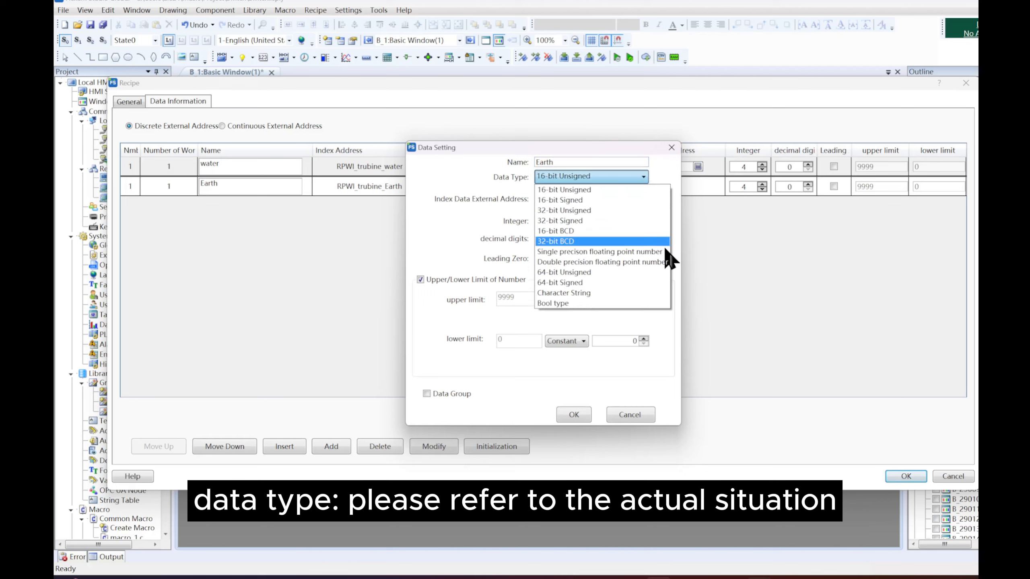
{"action": "left_click", "coordinate": [636, 178]}
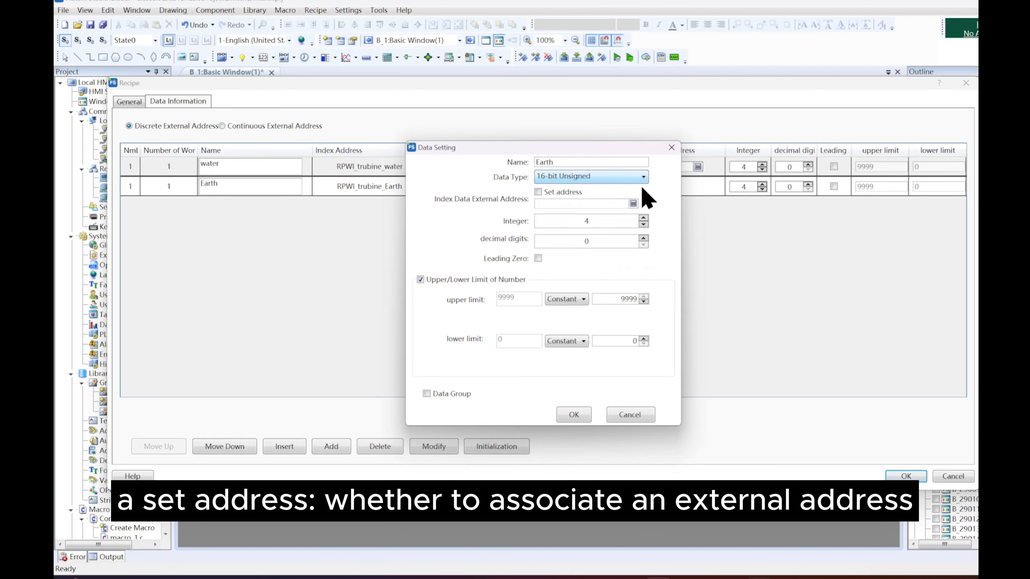
Step: Enable Set address for the Earth entry and review the device and address type choices for its external address
{"action": "left_click", "coordinate": [547, 191]}
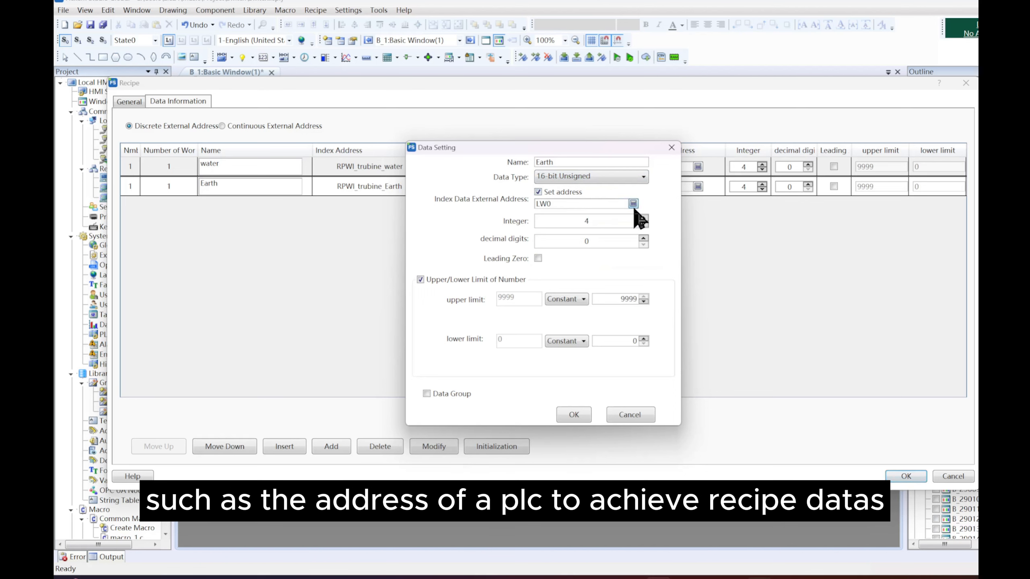
{"action": "left_click", "coordinate": [633, 204]}
{"action": "left_click", "coordinate": [645, 231]}
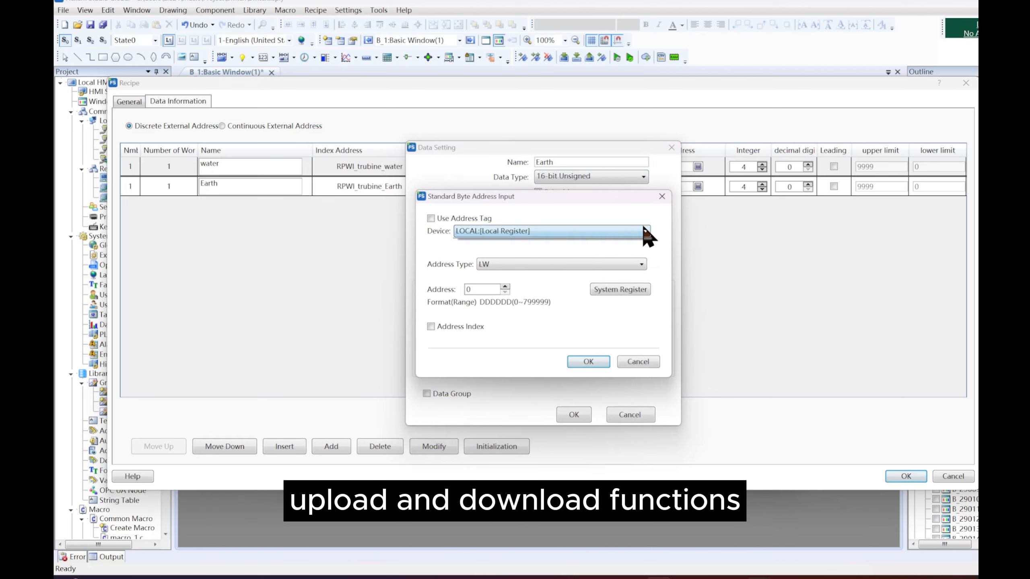
{"action": "left_click", "coordinate": [646, 231]}
{"action": "left_click", "coordinate": [641, 264]}
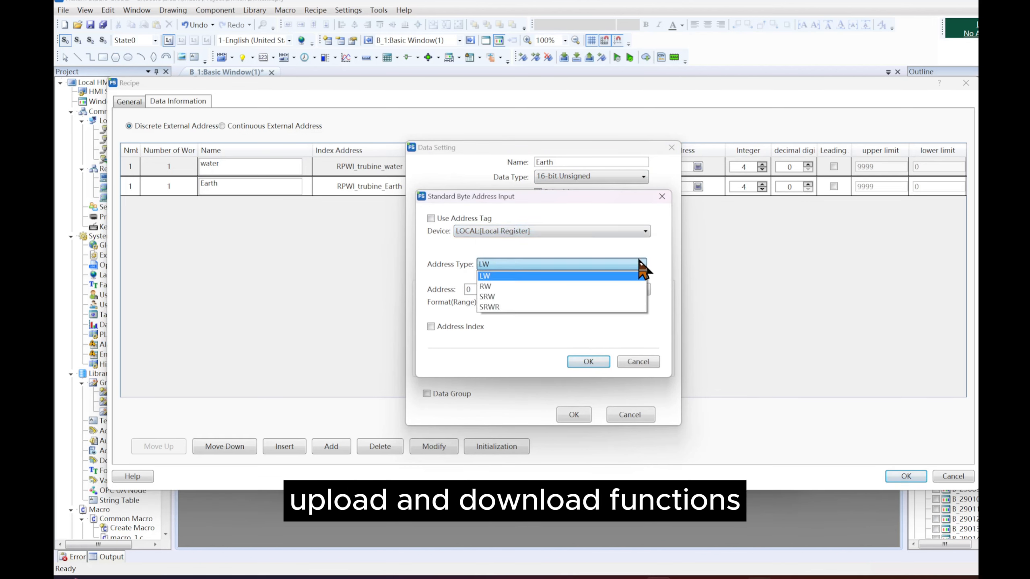
{"action": "left_click", "coordinate": [641, 264]}
{"action": "left_click", "coordinate": [661, 197]}
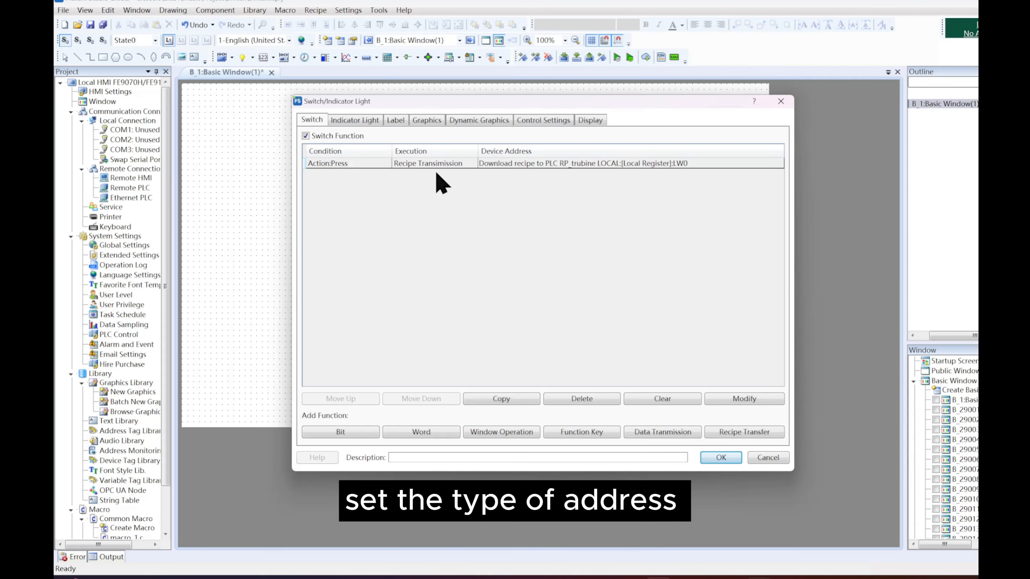
Step: Open the switch's recipe transmission function and check its action choices, keeping Press
{"action": "left_click", "coordinate": [450, 163]}
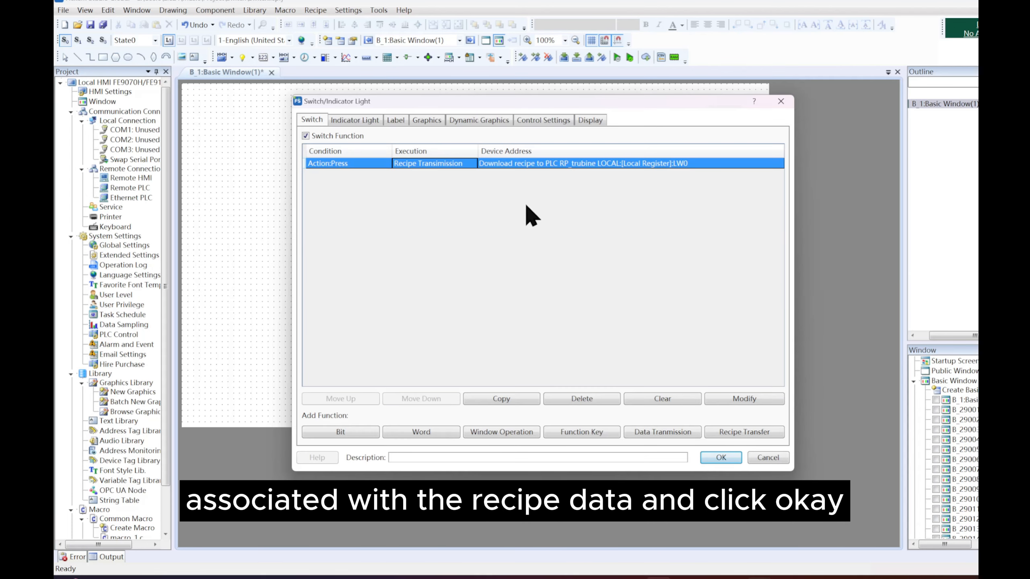
{"action": "double_click", "coordinate": [358, 164]}
{"action": "left_click", "coordinate": [543, 238]}
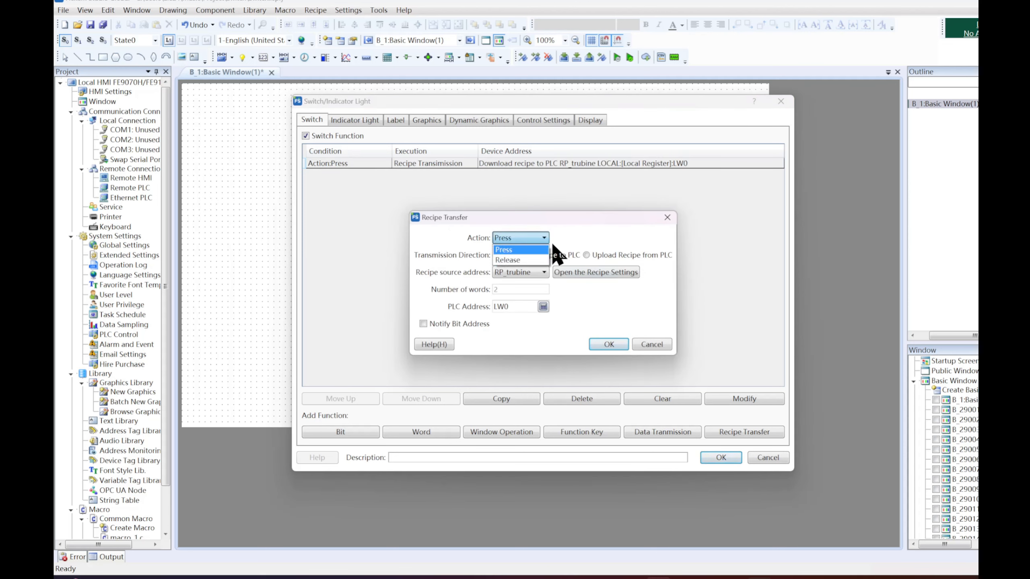
{"action": "left_click", "coordinate": [546, 237]}
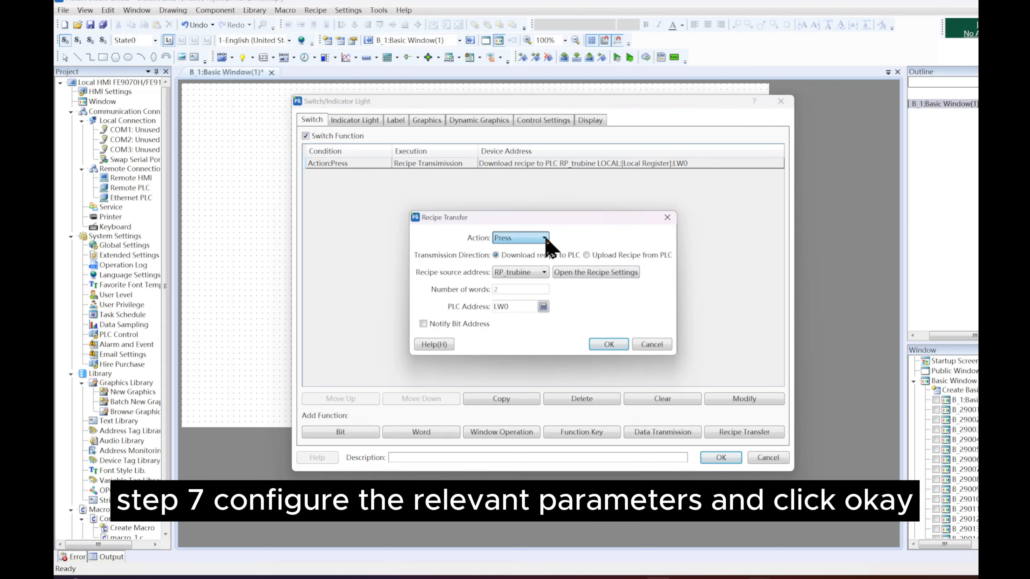
Step: Compare the upload and download transmission directions, return to Download recipe to PLC, and examine the PLC address input
{"action": "left_click", "coordinate": [586, 254]}
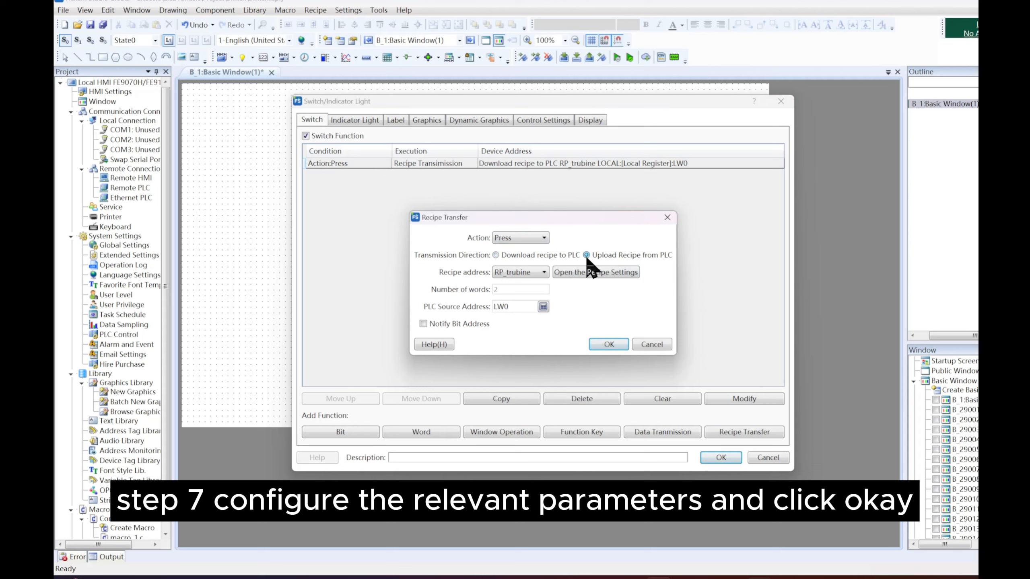
{"action": "left_click", "coordinate": [539, 256]}
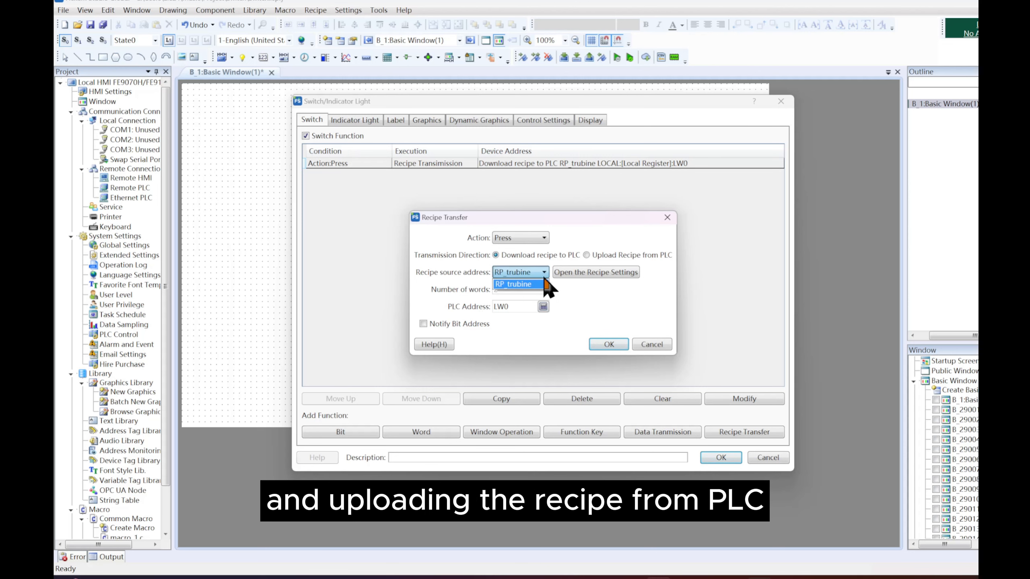
{"action": "left_click", "coordinate": [544, 309]}
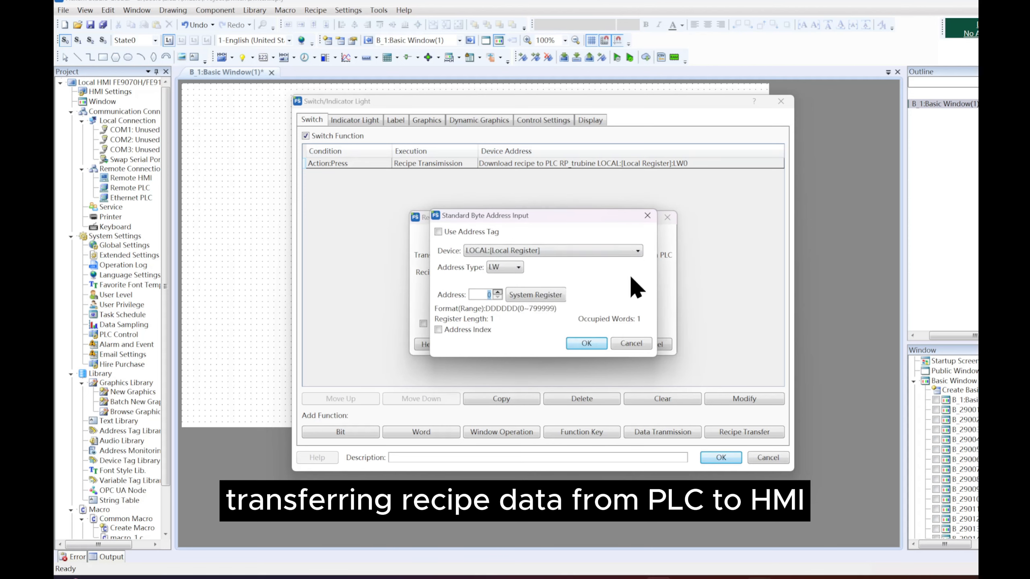
{"action": "left_click", "coordinate": [648, 219]}
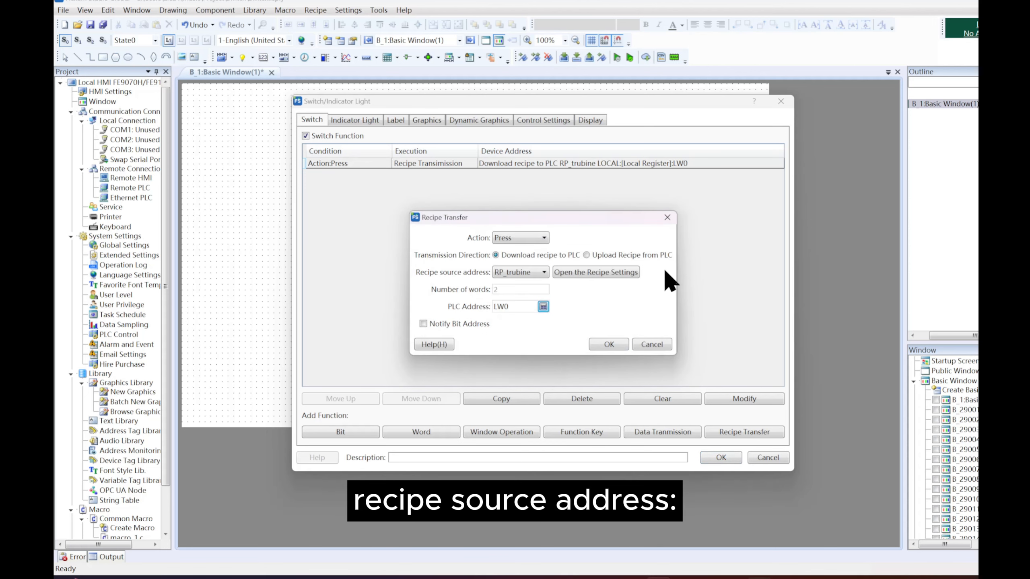
Step: Try the Notify Bit Address option, view its bit address input, and disable the option again
{"action": "left_click", "coordinate": [478, 324]}
{"action": "left_click", "coordinate": [543, 324]}
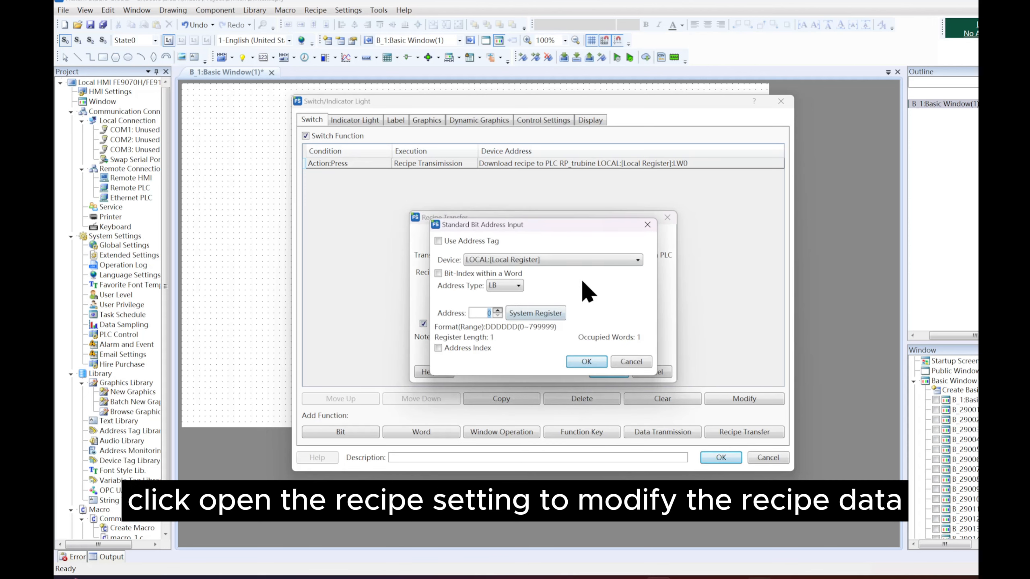
{"action": "left_click", "coordinate": [645, 235]}
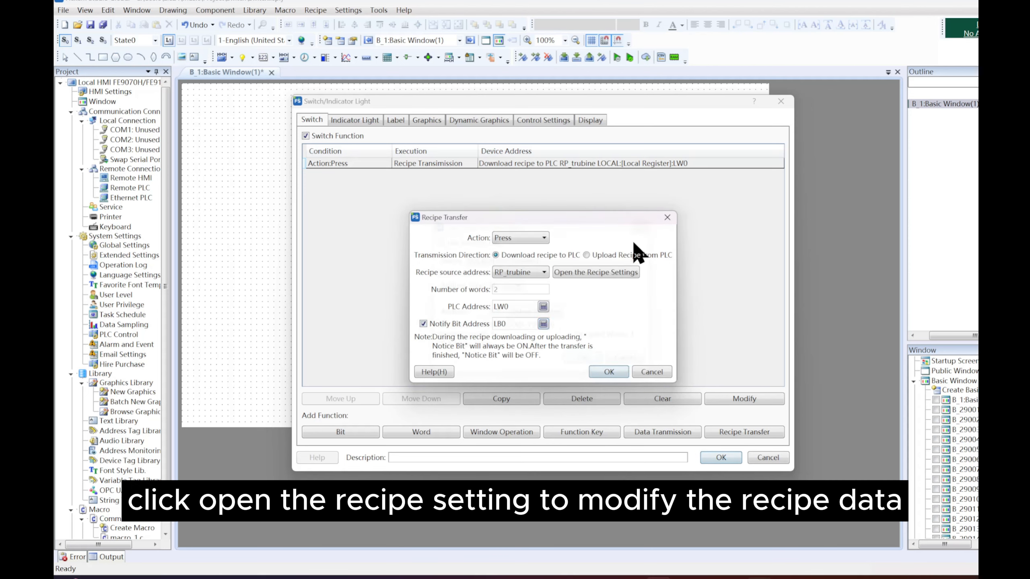
{"action": "left_click", "coordinate": [425, 324]}
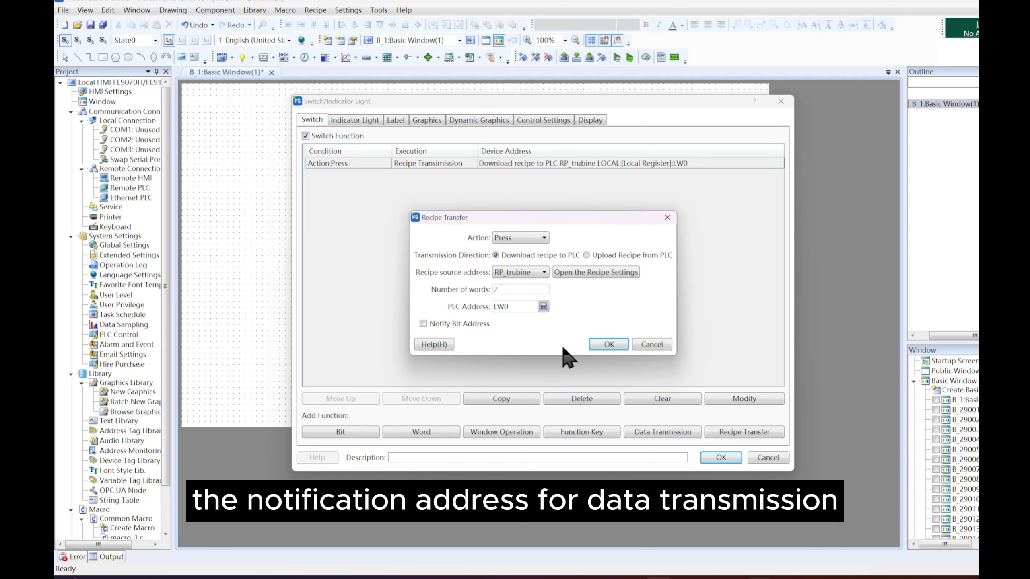
Step: Accept the recipe transfer and switch settings, place the switch on the lower middle of the basic window and enlarge it
{"action": "left_click", "coordinate": [598, 342]}
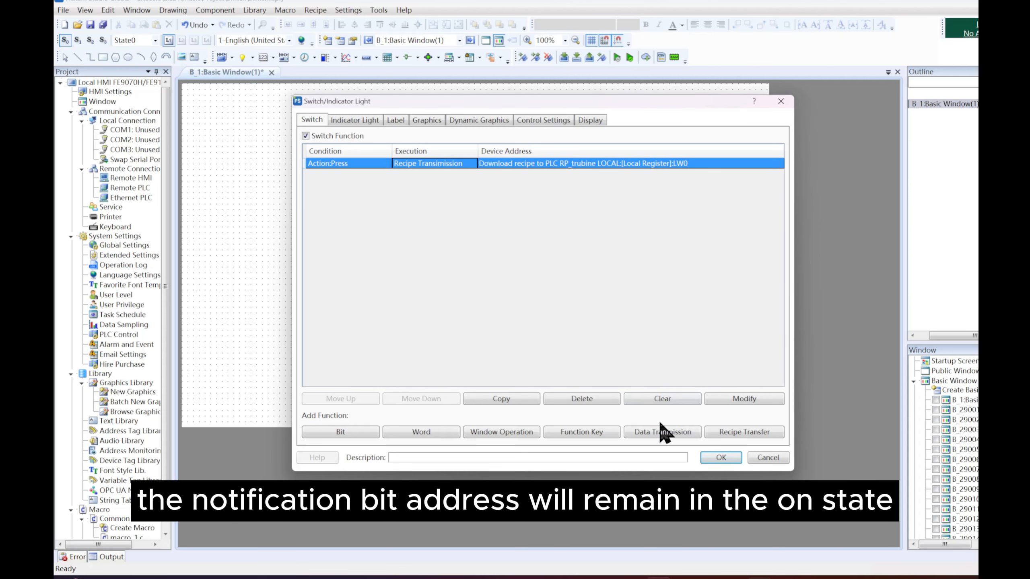
{"action": "left_click", "coordinate": [711, 461]}
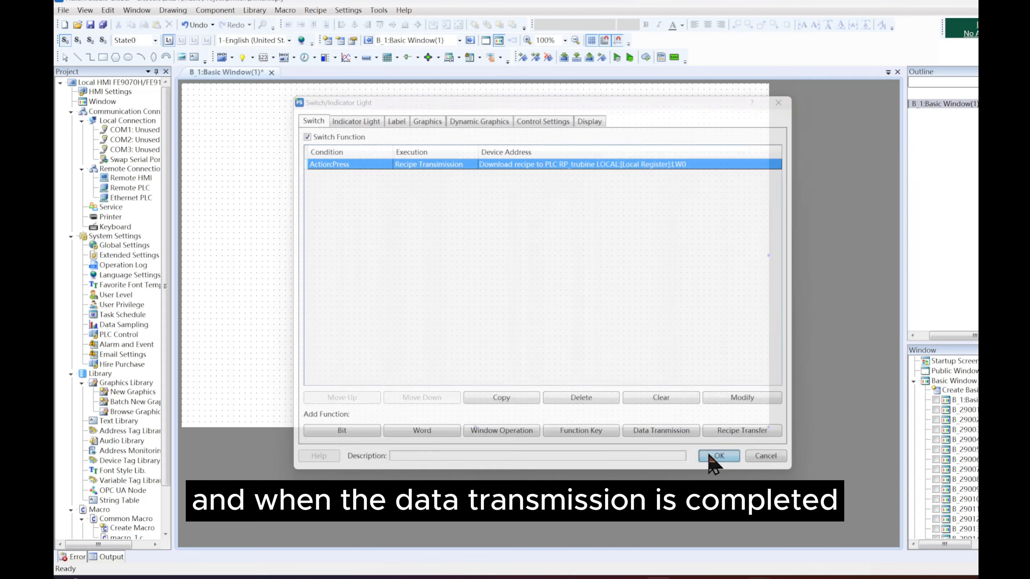
{"action": "left_click", "coordinate": [484, 320]}
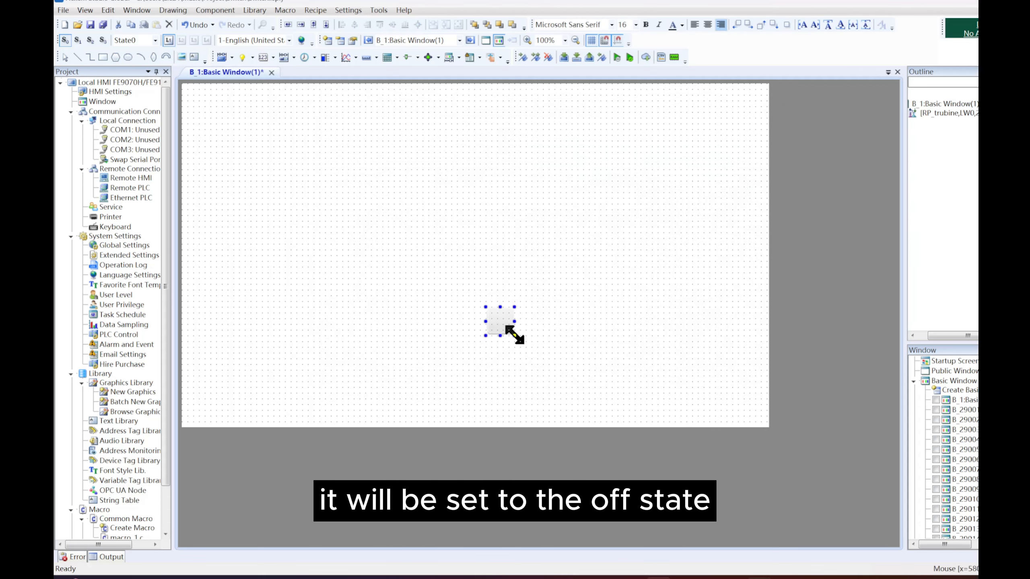
{"action": "left_click_drag", "start_coordinate": [514, 336], "coordinate": [640, 370]}
Step: Start the offline simulation, cleaning up RW data, recipe data, data sampling and history alerts, and special registers
{"action": "left_click", "coordinate": [623, 60]}
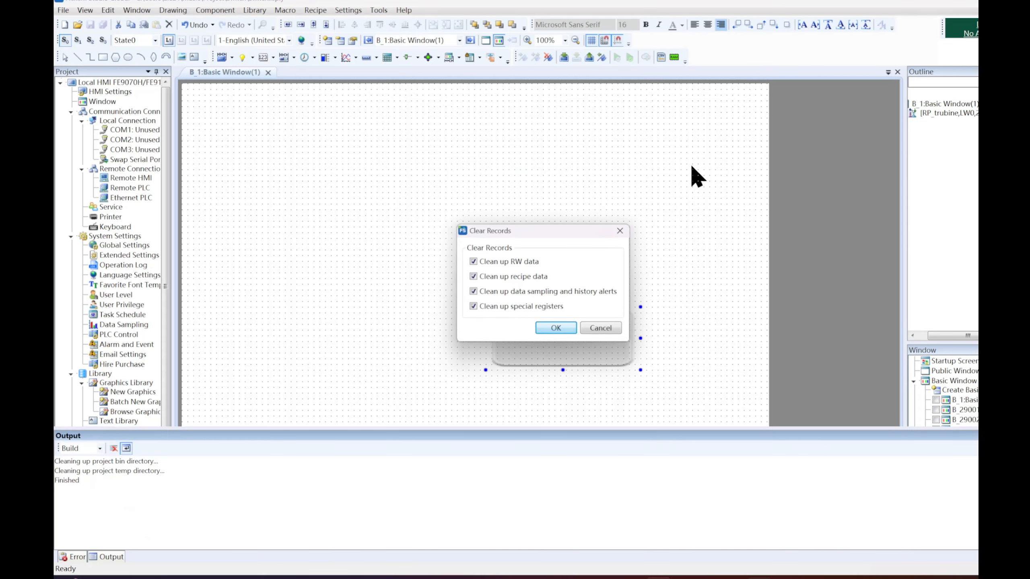
{"action": "left_click", "coordinate": [556, 327]}
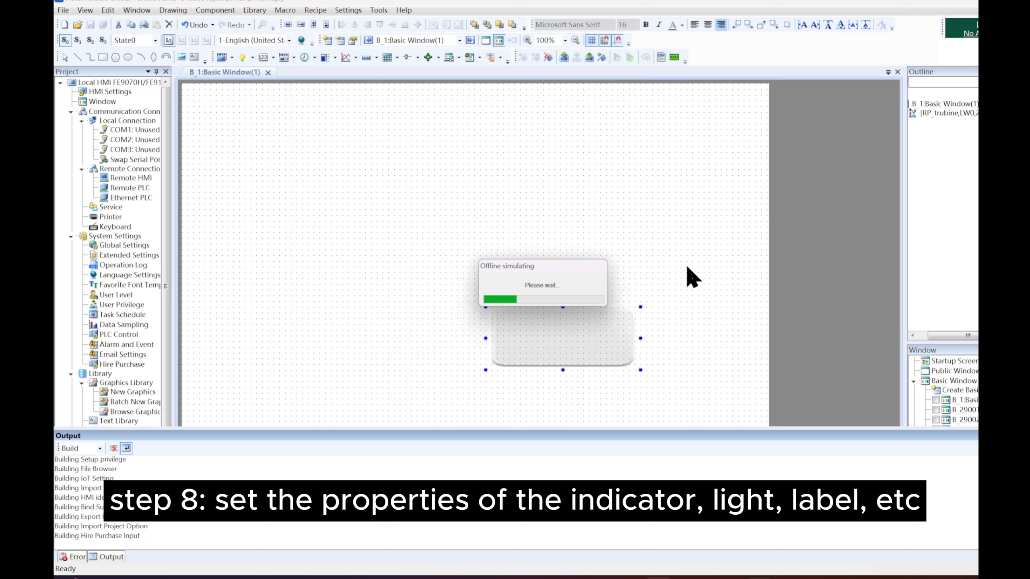